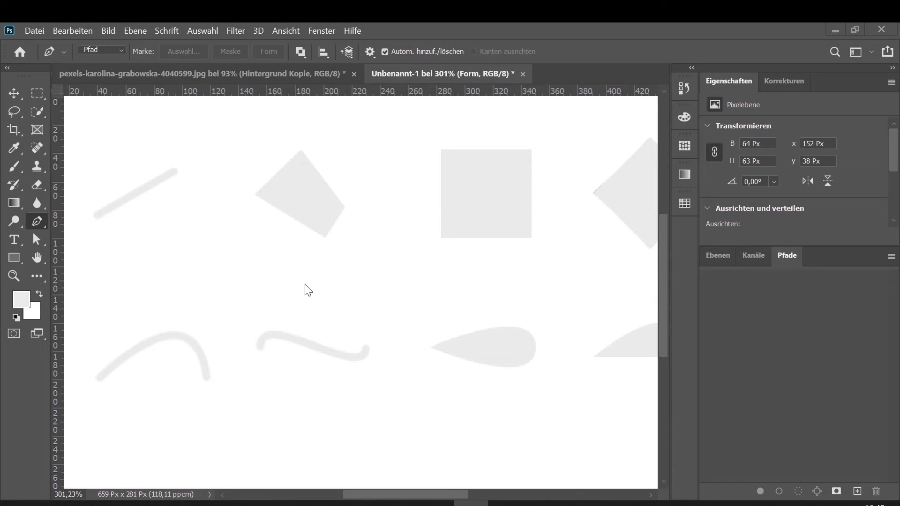
Step: Draw a wavy practice path of smooth curved anchors across the empty canvas area
left_click(277, 290)
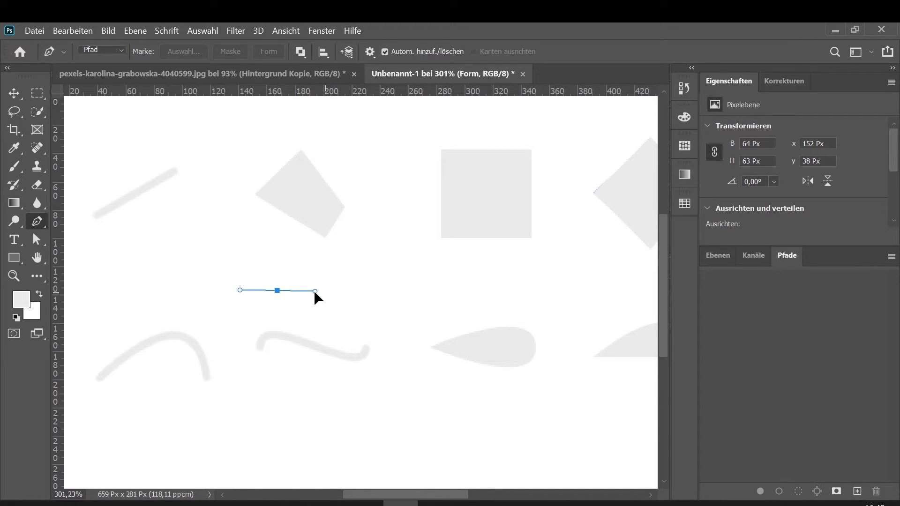
left_click_drag(315, 291, 306, 289)
left_click_drag(353, 305, 350, 343)
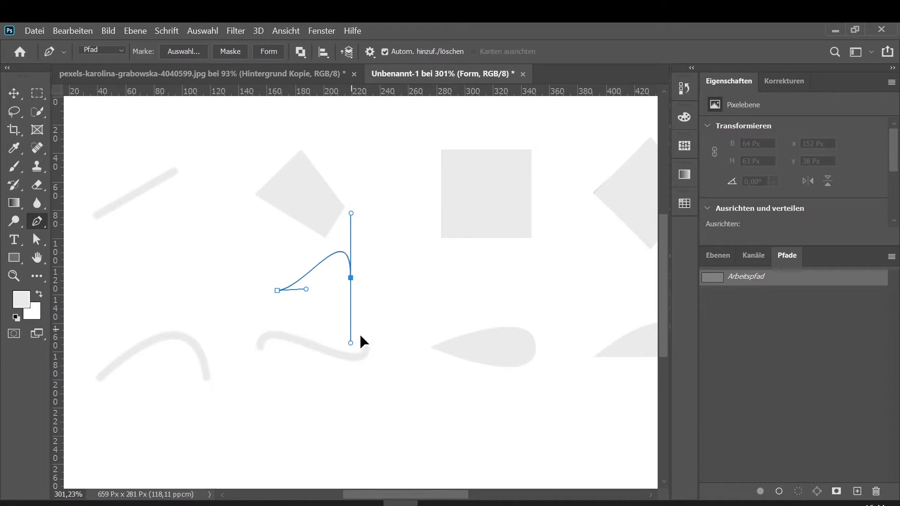
mouse_move(407, 282)
left_mouse_down()
mouse_move(430, 278)
mouse_move(409, 248)
left_mouse_up()
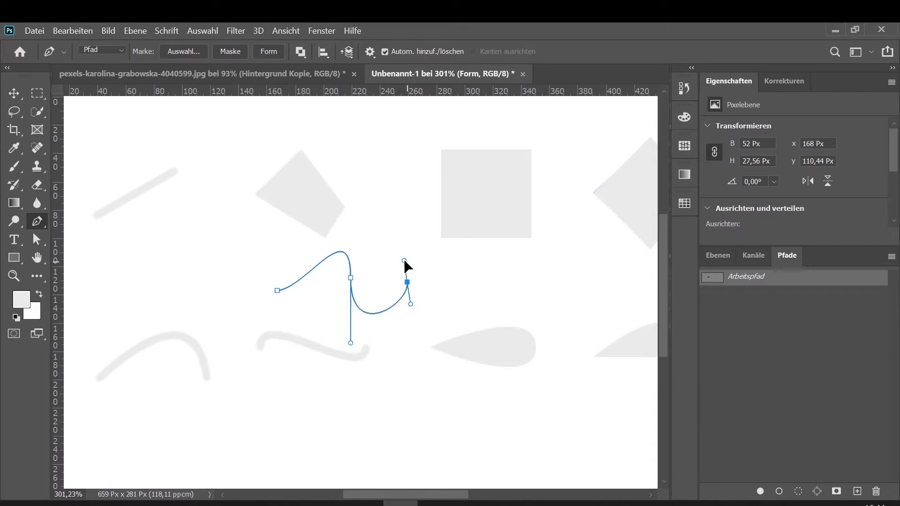
mouse_move(443, 283)
left_mouse_down()
mouse_move(440, 223)
mouse_move(550, 268)
left_mouse_up()
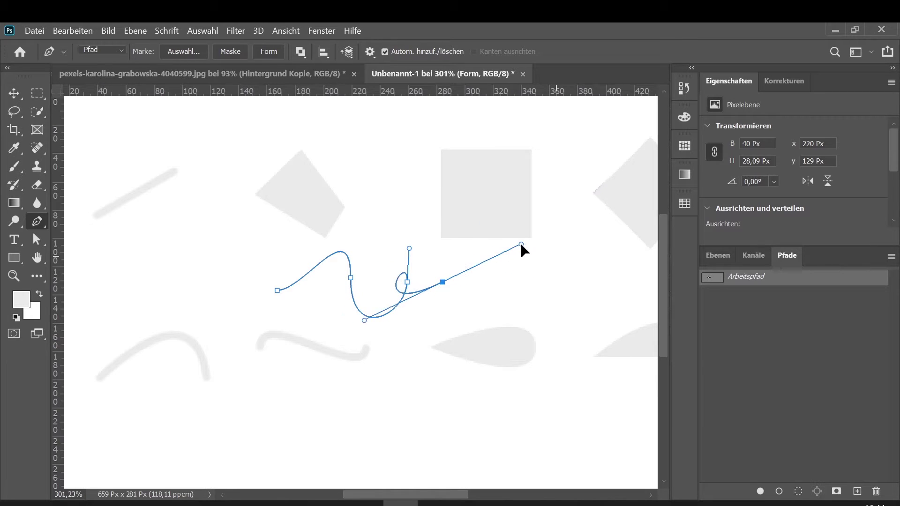
Step: Pull the last handle into a loop and add two extra anchors to reshape the curve
left_click_drag(551, 267, 531, 238)
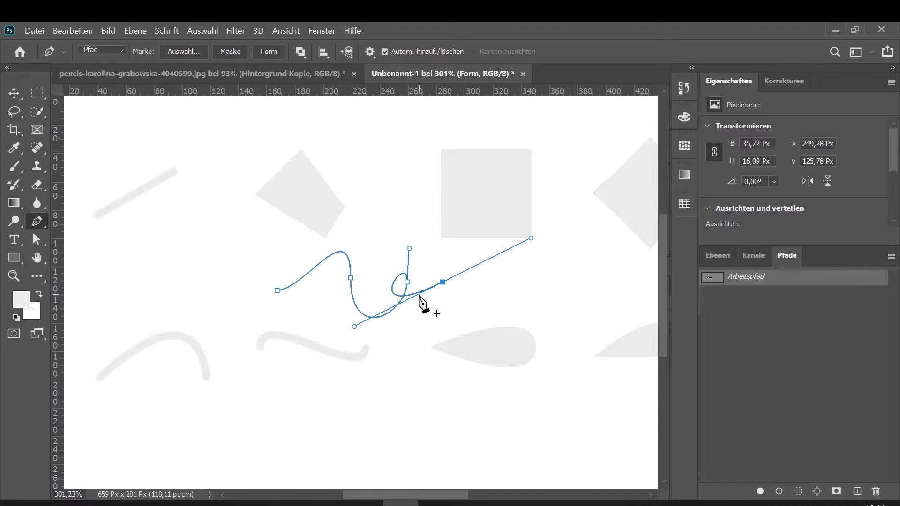
left_click_drag(419, 296, 411, 304)
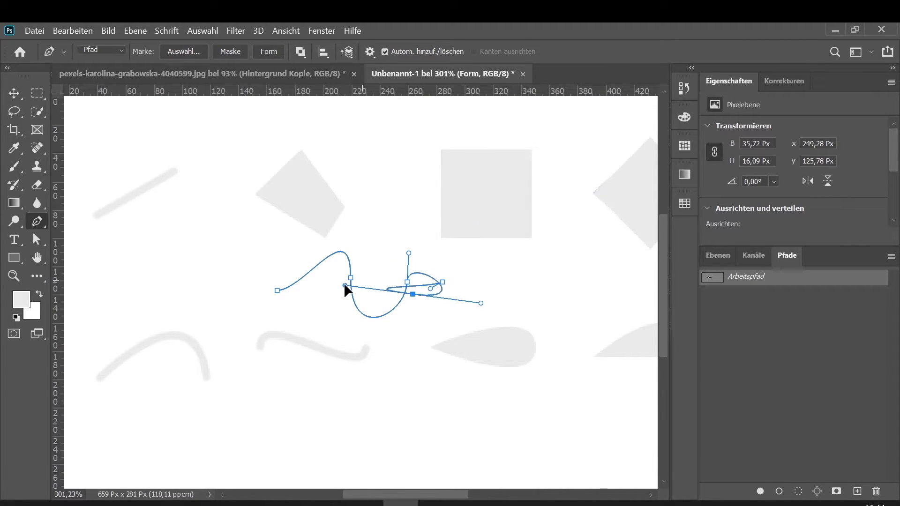
left_click_drag(370, 277, 389, 297)
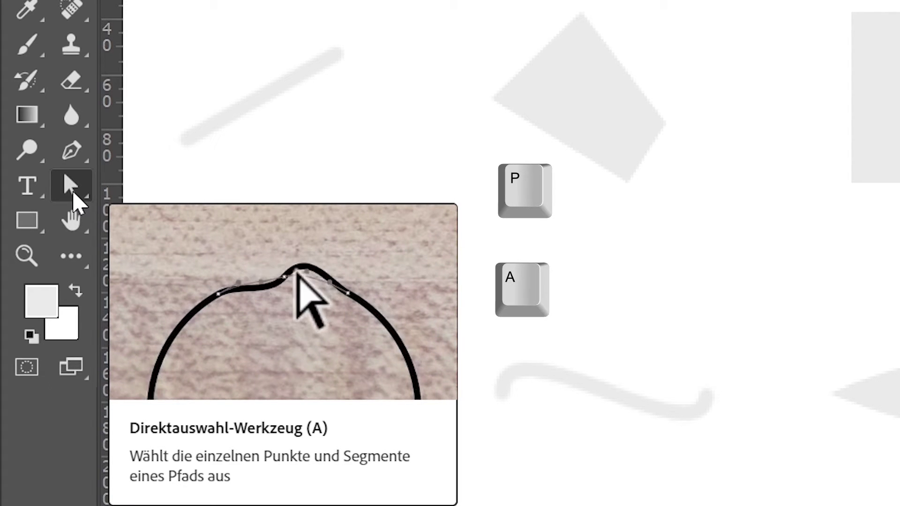
Step: Reselect the standard Pen tool (Zeichenstift-Werkzeug) after viewing its flyout of pen variants
left_click(79, 155)
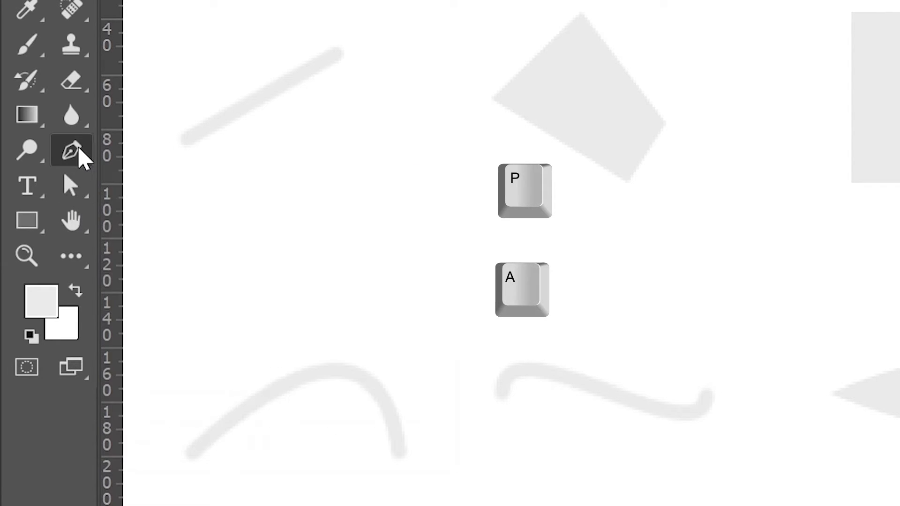
right_click(79, 149)
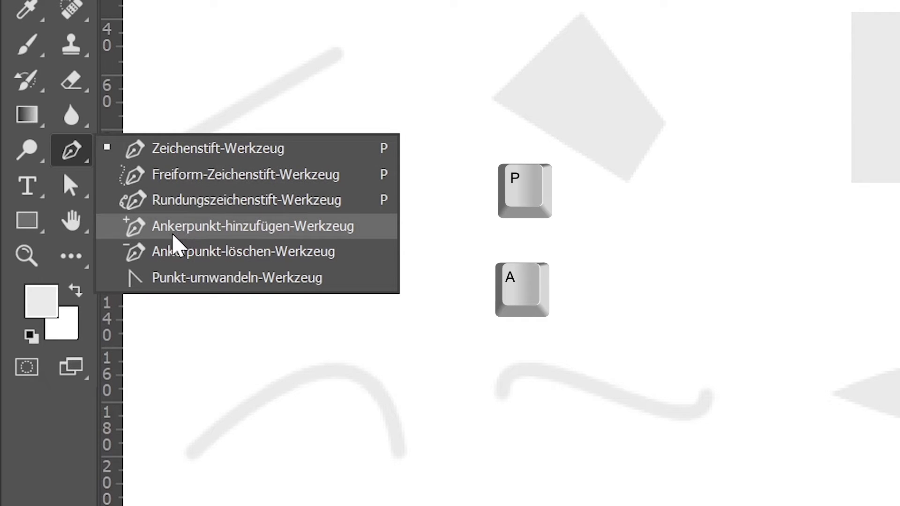
left_click(86, 160)
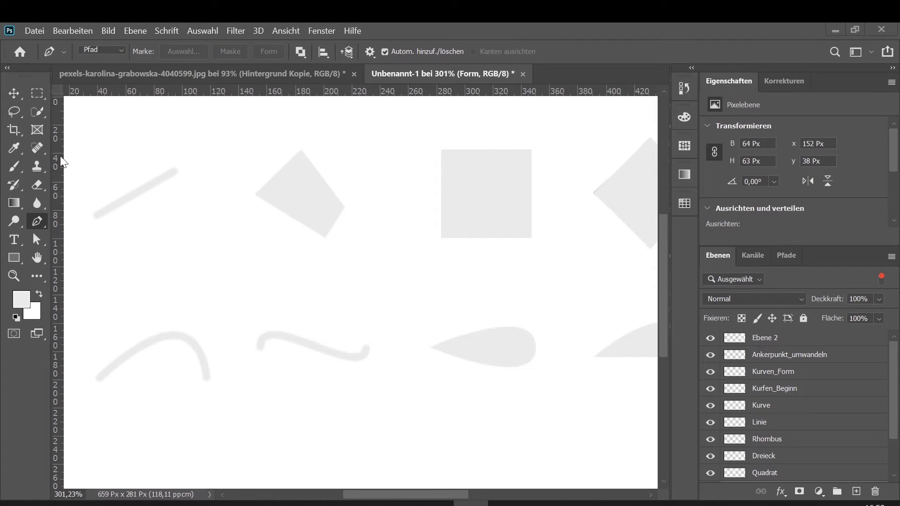
Step: Keep the Pen in Path mode and bring up the Pfade panel
left_click(120, 50)
left_click(121, 49)
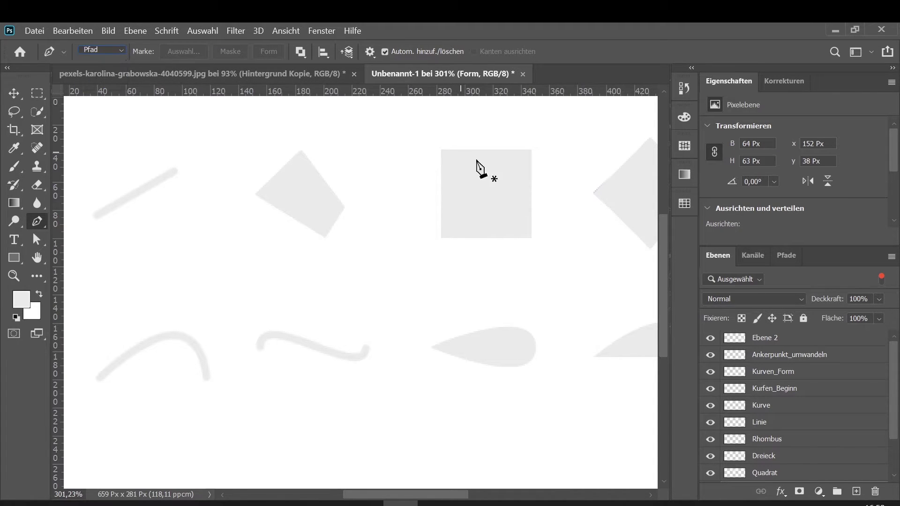
left_click(786, 256)
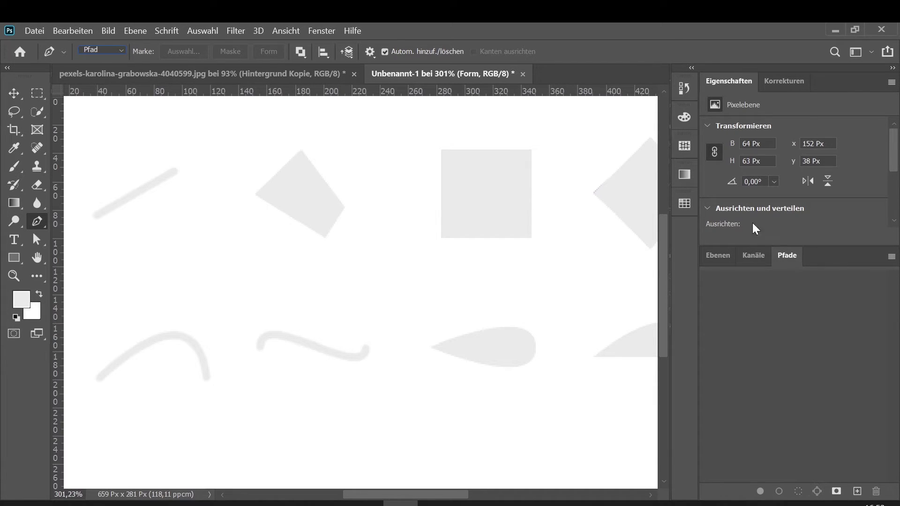
left_click(323, 31)
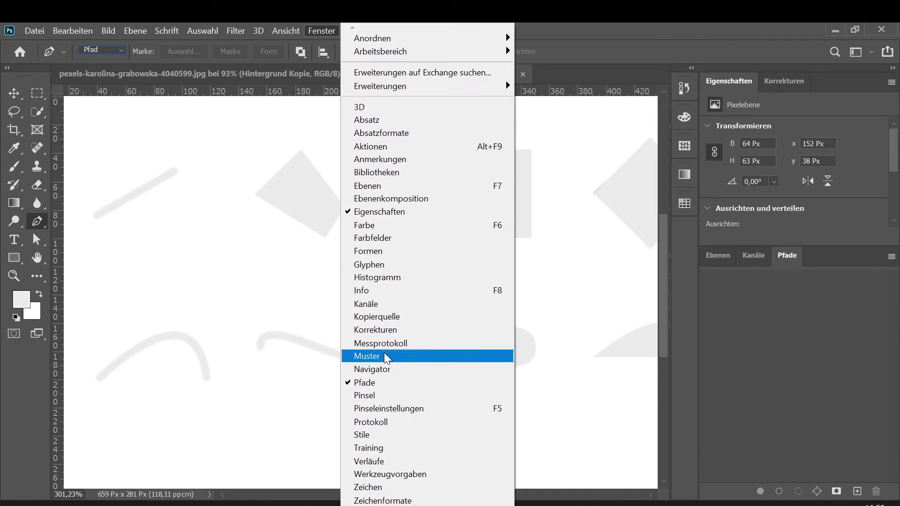
left_click(831, 318)
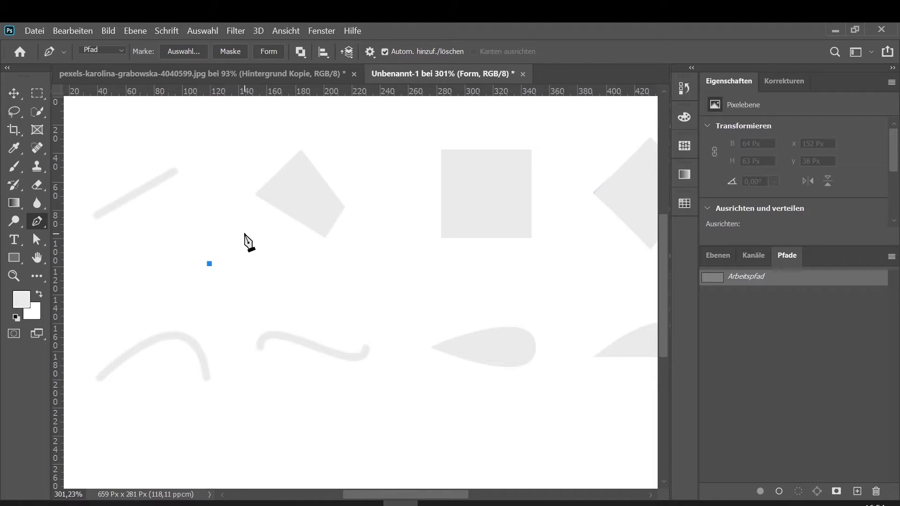
Step: Enable the Gummiband rubber-band preview in Pfadoptionen and discard the stray starting anchor
left_click(370, 52)
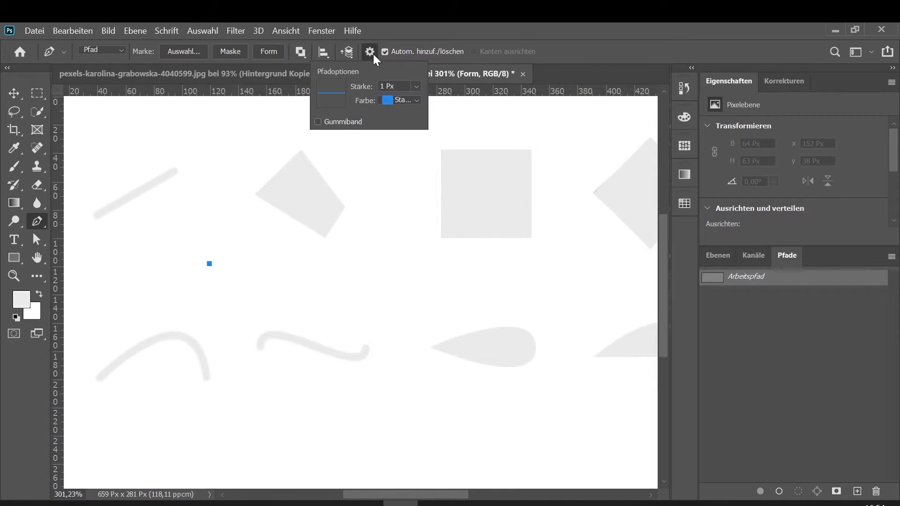
left_click(318, 122)
left_click(236, 291)
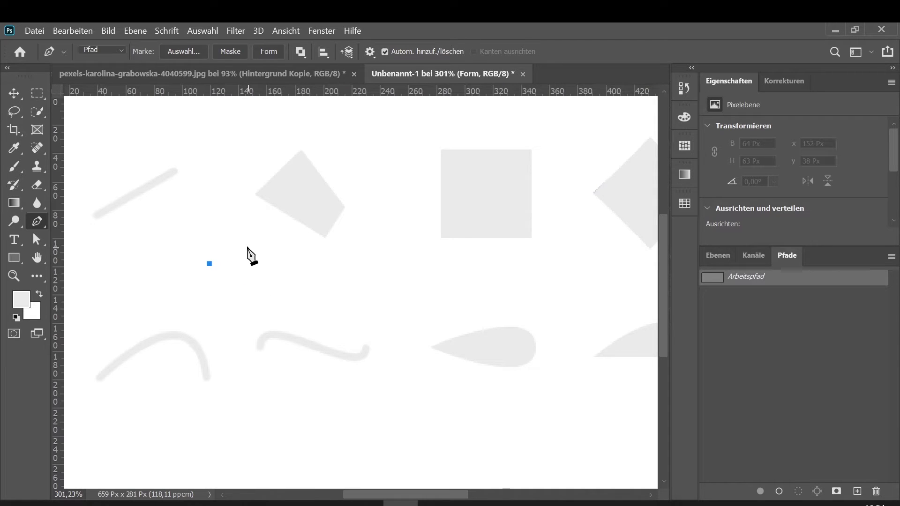
key("Escape")
Step: End the straight path at the diagonal line's upper-right end and deselect it
left_click(174, 171)
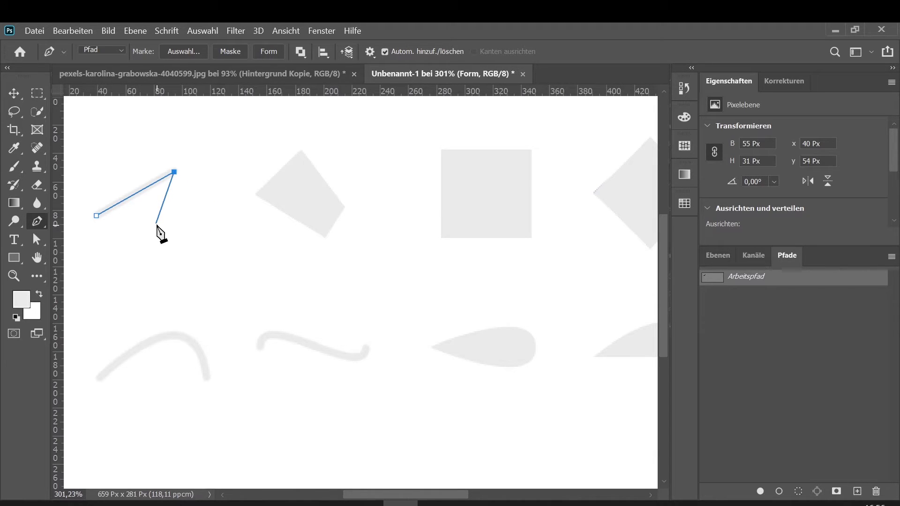
key("ctrl")
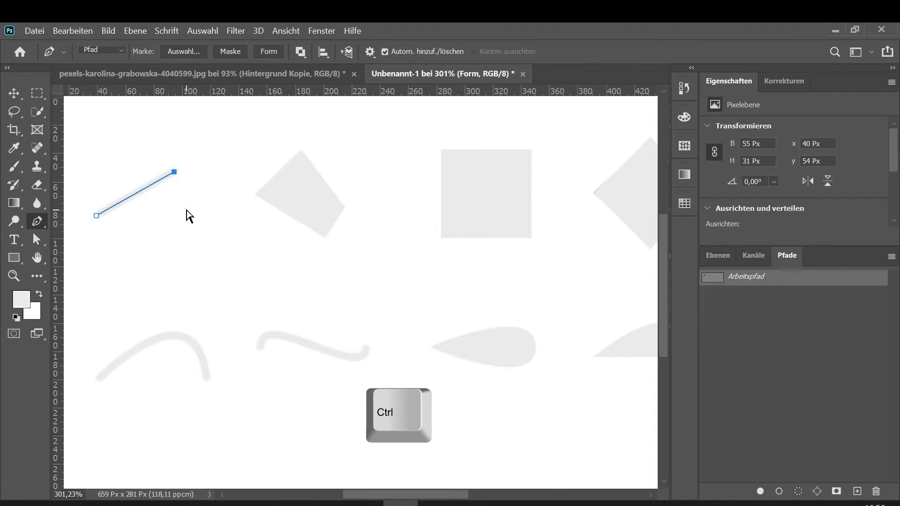
left_click(39, 222)
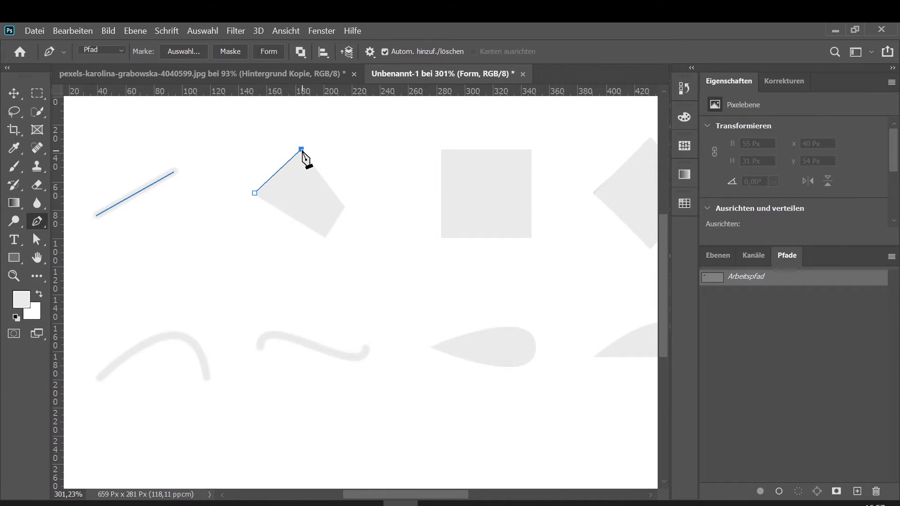
Step: Add the quadrilateral's right-corner anchor, then scroll right to reveal the square, diamond, triangle and heart
left_click(345, 206)
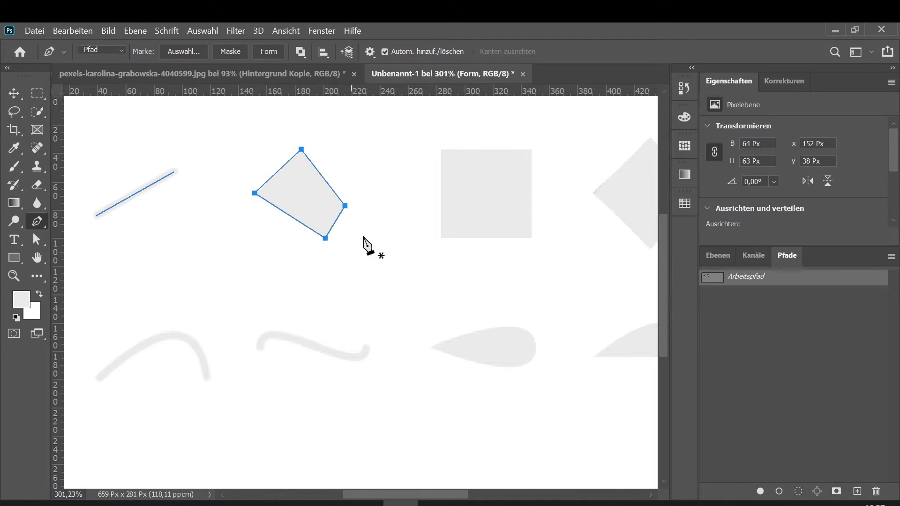
scroll(535, 420, "right", 1)
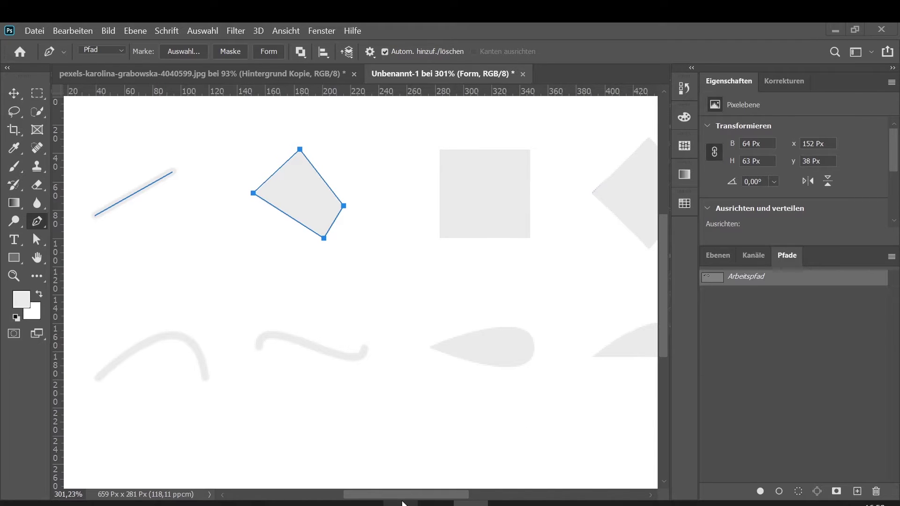
left_click_drag(430, 498, 489, 498)
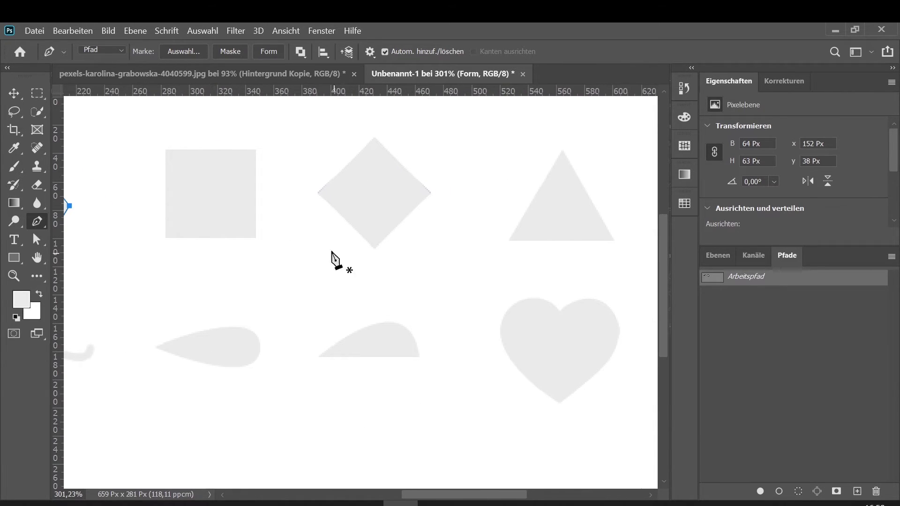
Step: Trace the grey square with a closed four-corner path, using Shift for constrained angles
key("shift")
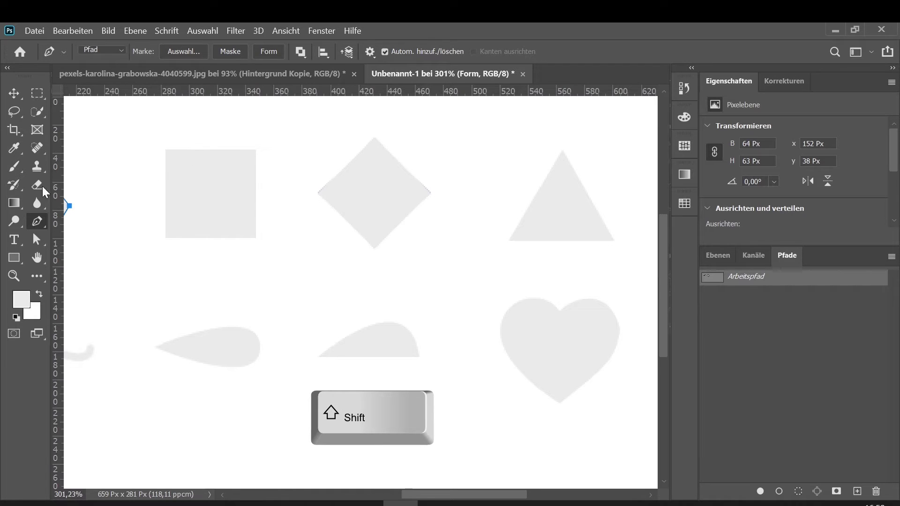
left_click(69, 206)
left_click(166, 150)
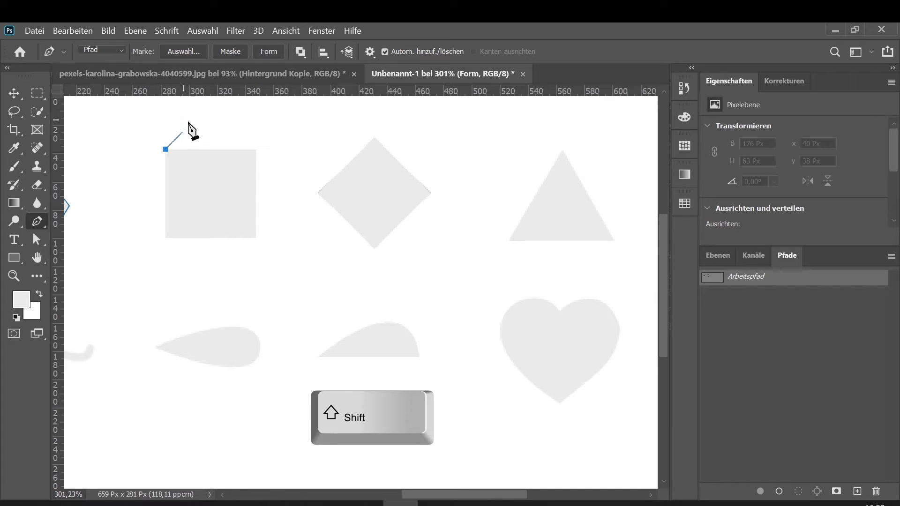
left_click(256, 149)
left_click(256, 238)
left_click(165, 239)
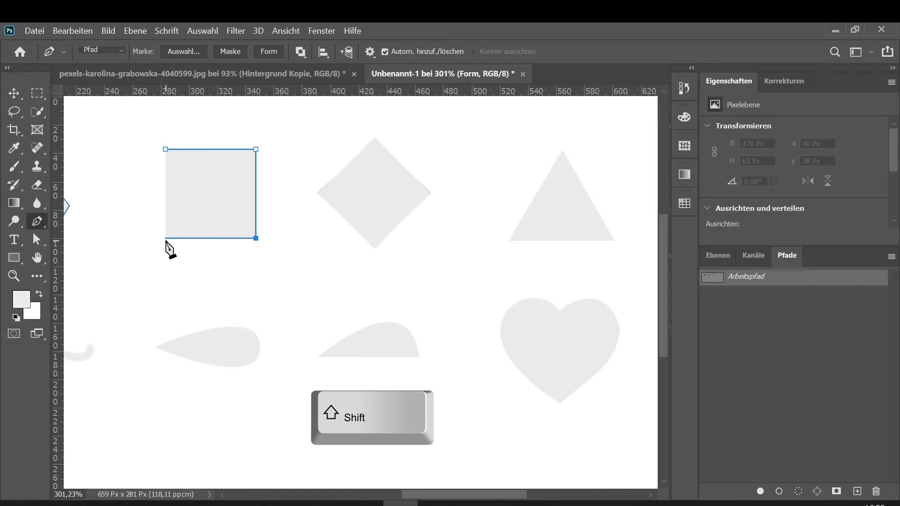
left_click(165, 150)
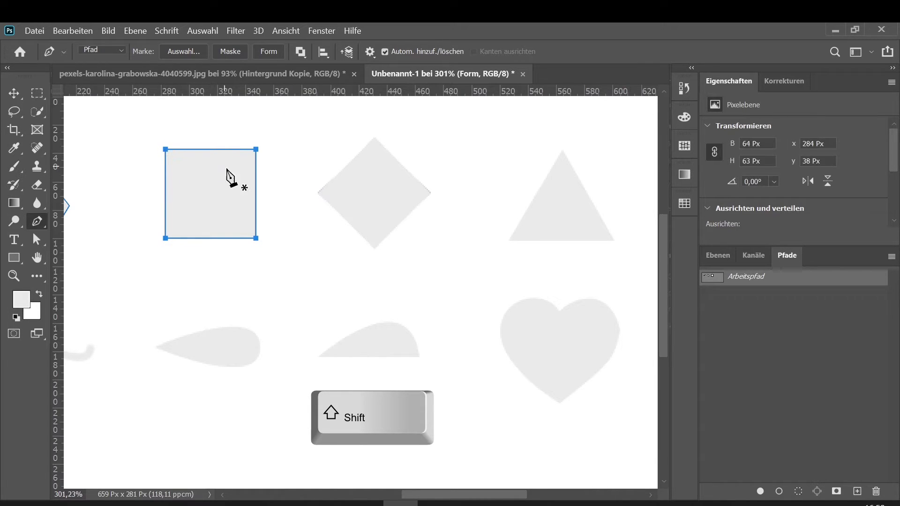
Step: Outline the grey diamond with a closed path and start the triangle at its bottom-left corner
left_click(318, 193)
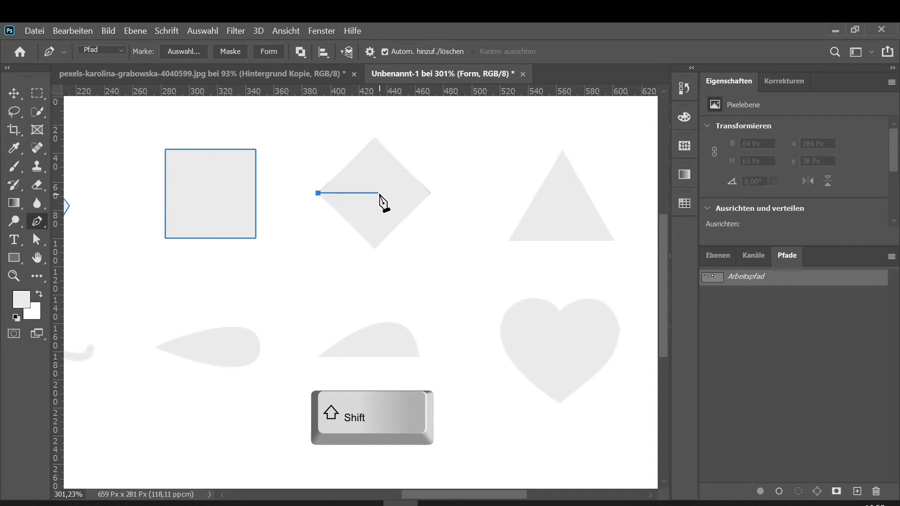
left_click(375, 137)
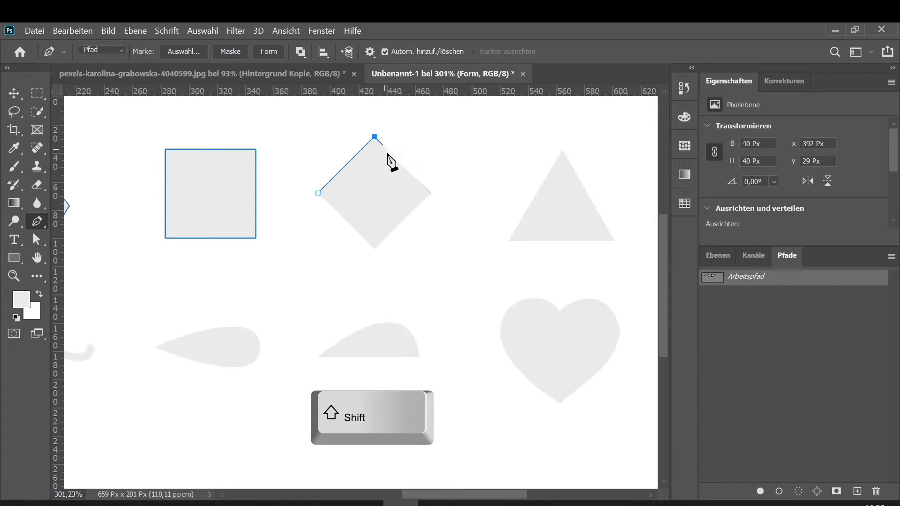
left_click(431, 194)
left_click(319, 193)
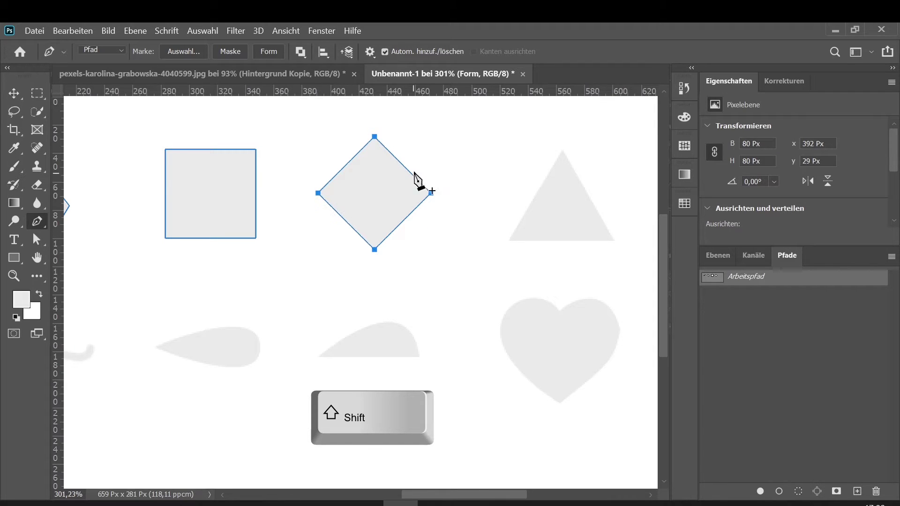
left_click(508, 240)
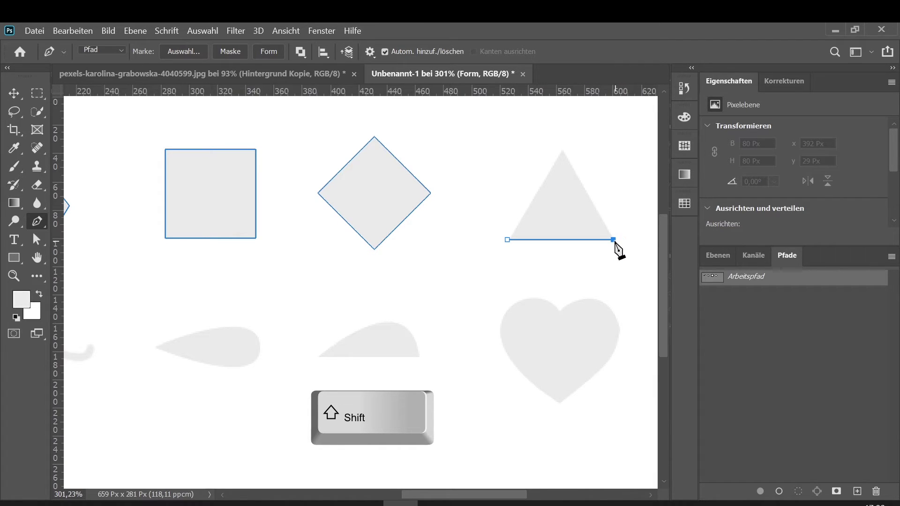
Step: Complete the triangle path through its apex, closing it at the bottom-left corner
left_click(563, 151)
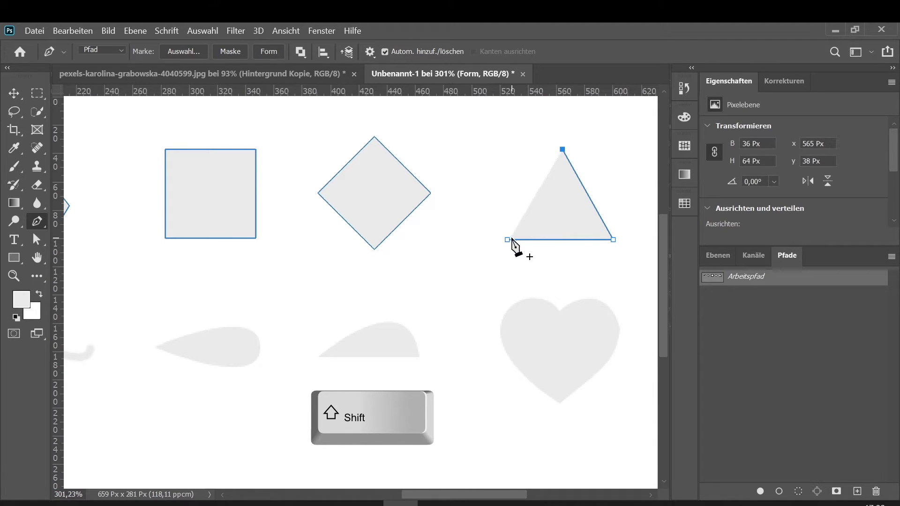
left_click(508, 240)
key("a")
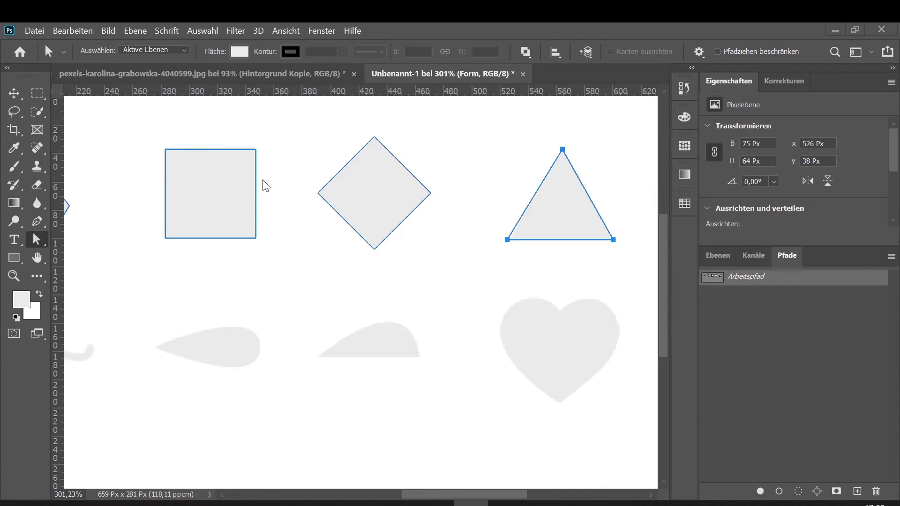
Step: Switch to the Path Selection tool and select the square, diamond and triangle paths in turn
key("a")
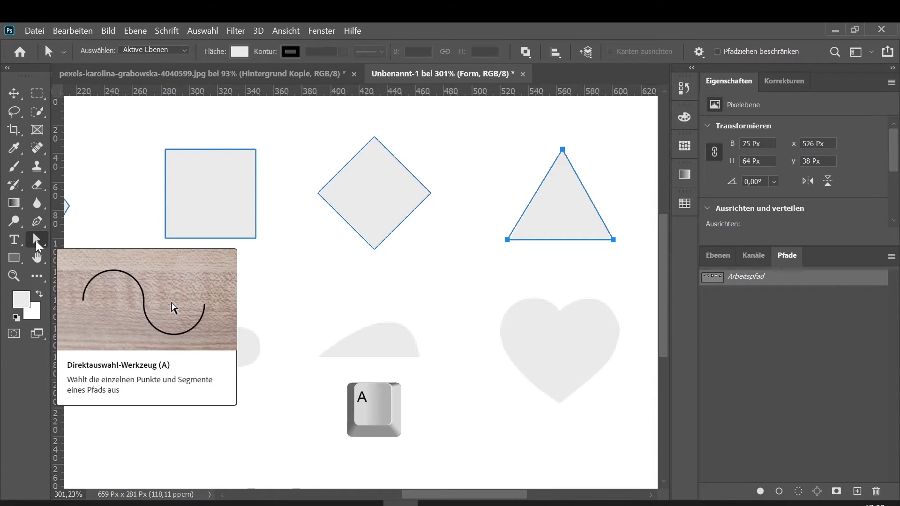
right_click(38, 242)
left_click(96, 239)
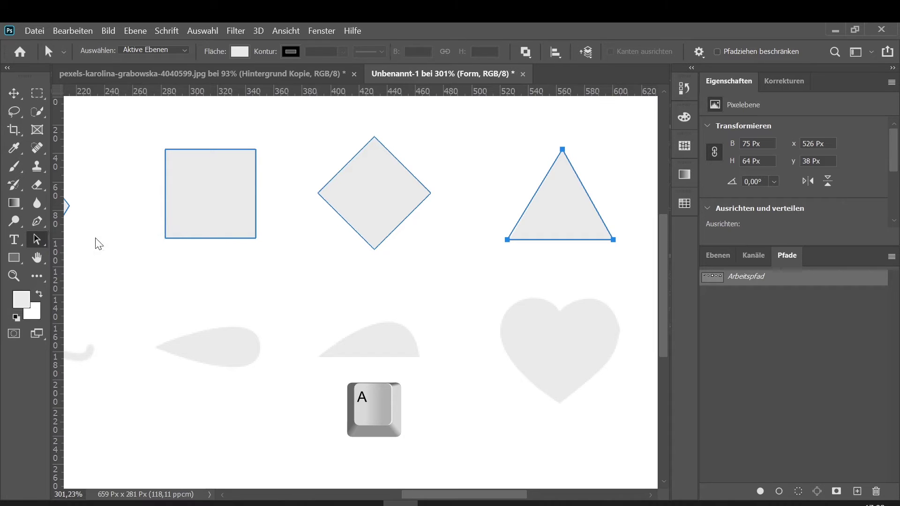
left_click(197, 206)
left_click(370, 188)
left_click(571, 191)
left_click(389, 191)
right_click(40, 239)
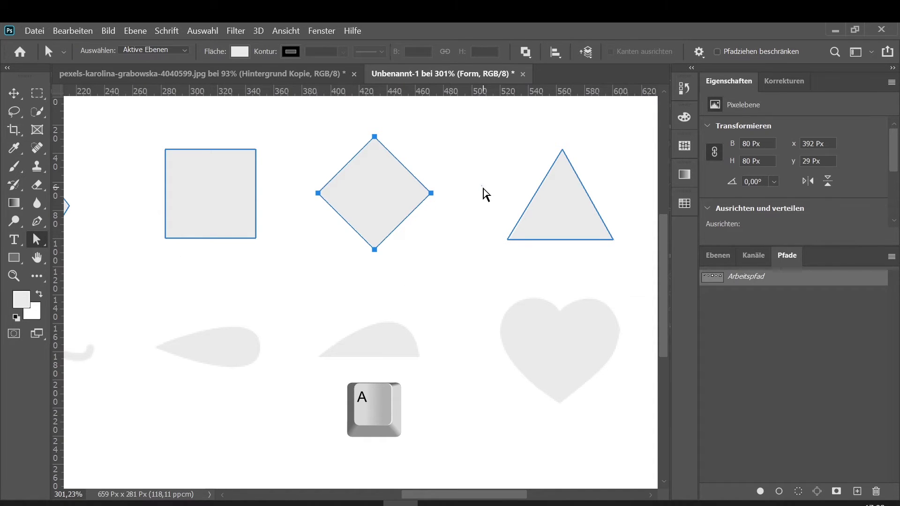
Step: Marquee-select the whole triangle path and move it 24 px left
left_click_drag(483, 189, 548, 271)
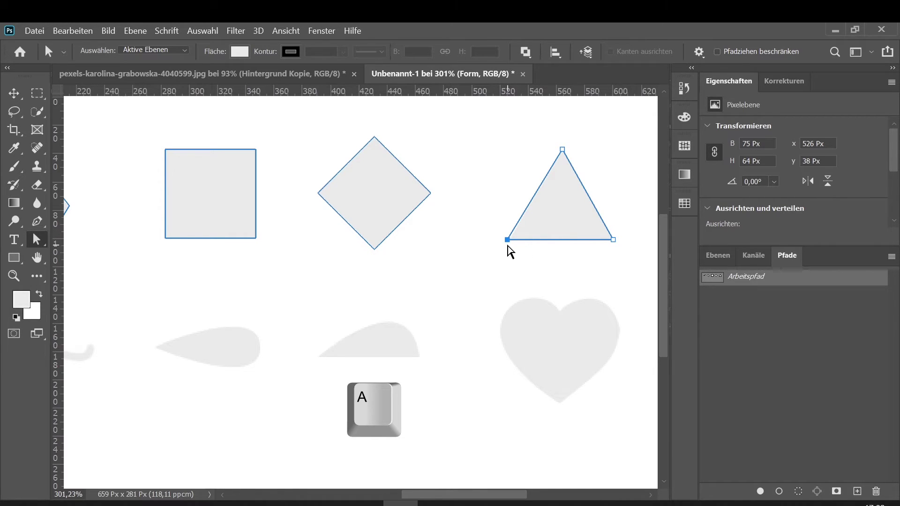
left_click_drag(482, 125, 635, 276)
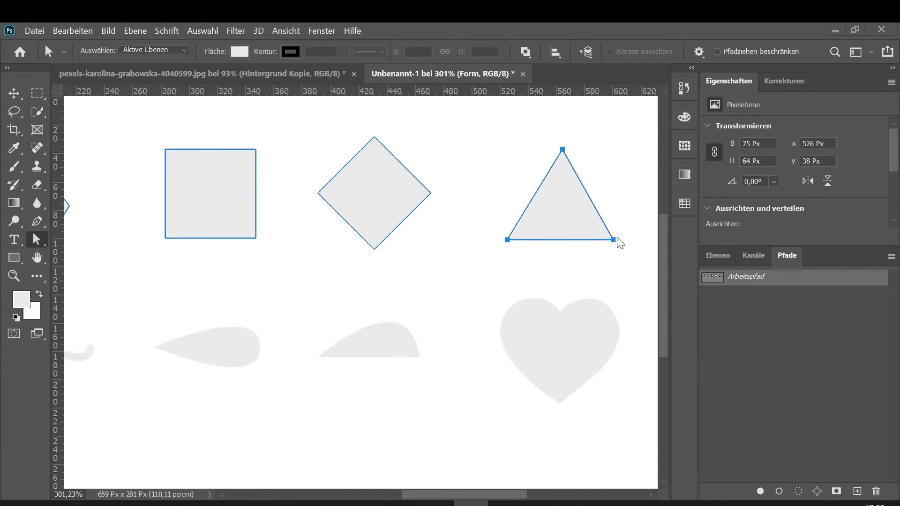
left_click_drag(480, 131, 630, 273)
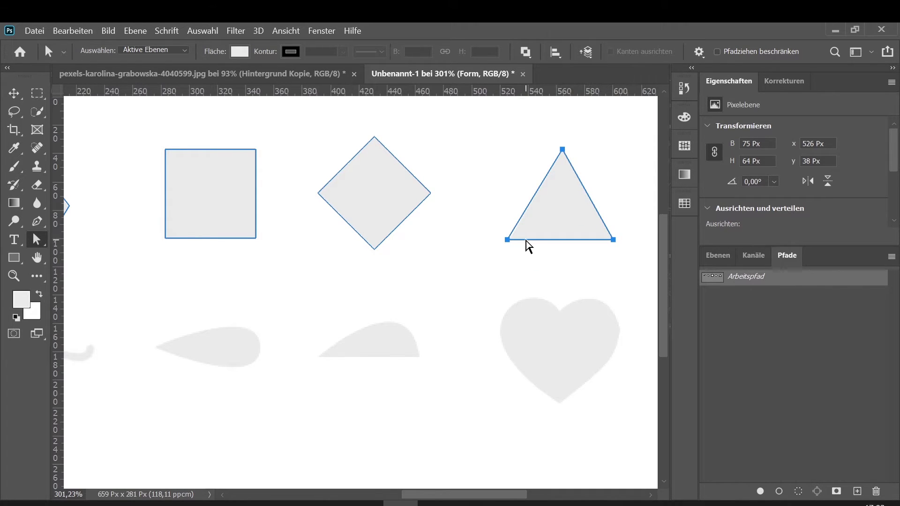
left_click_drag(508, 243, 473, 242)
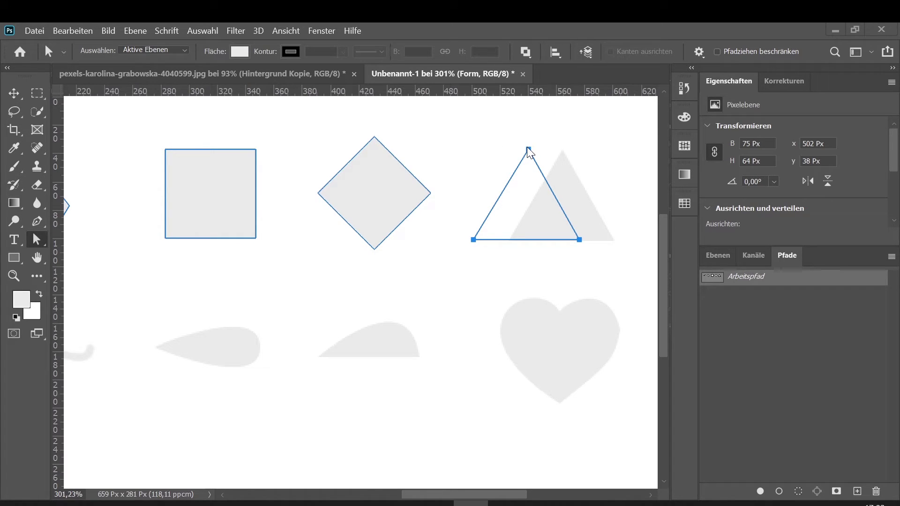
Step: Drag the triangle's top anchor down and left to skew it, then select the diamond path
key("ctrl")
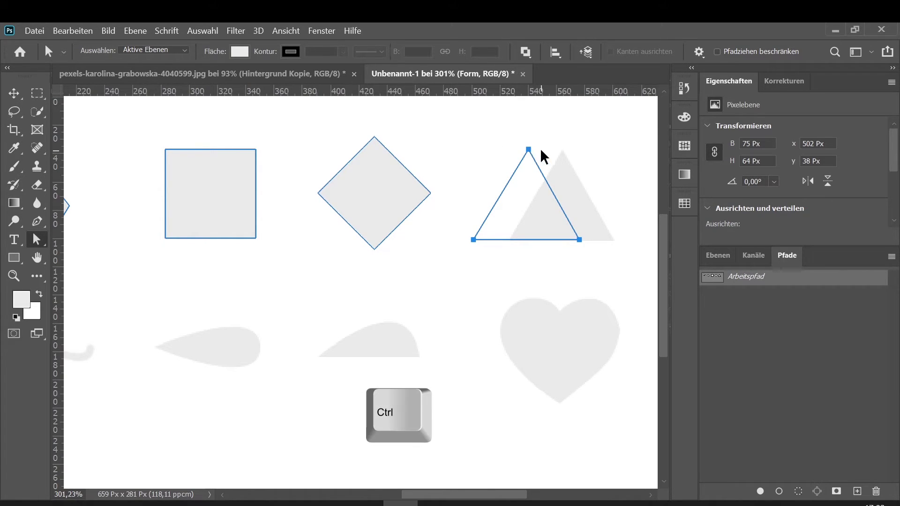
mouse_move(528, 150)
left_mouse_down()
mouse_move(612, 168)
mouse_move(481, 185)
mouse_move(512, 170)
left_mouse_up()
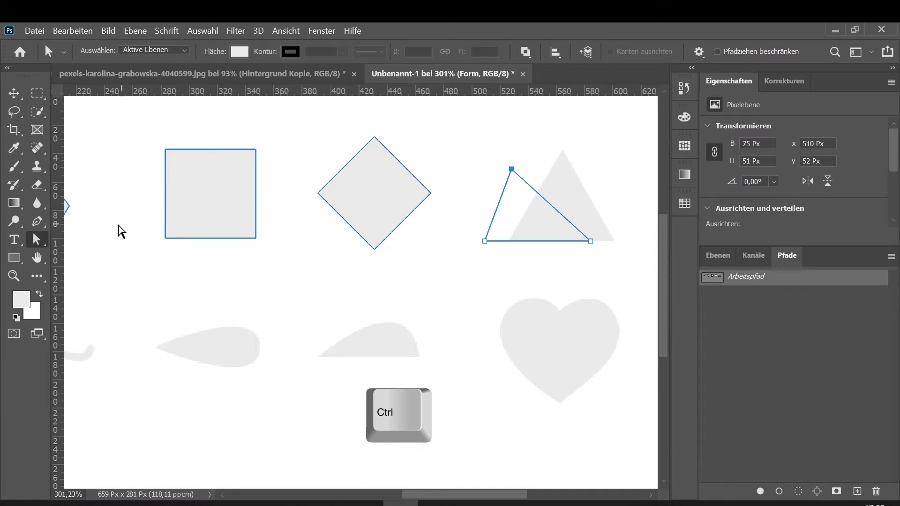
left_click(293, 202)
left_click_drag(301, 187, 410, 296)
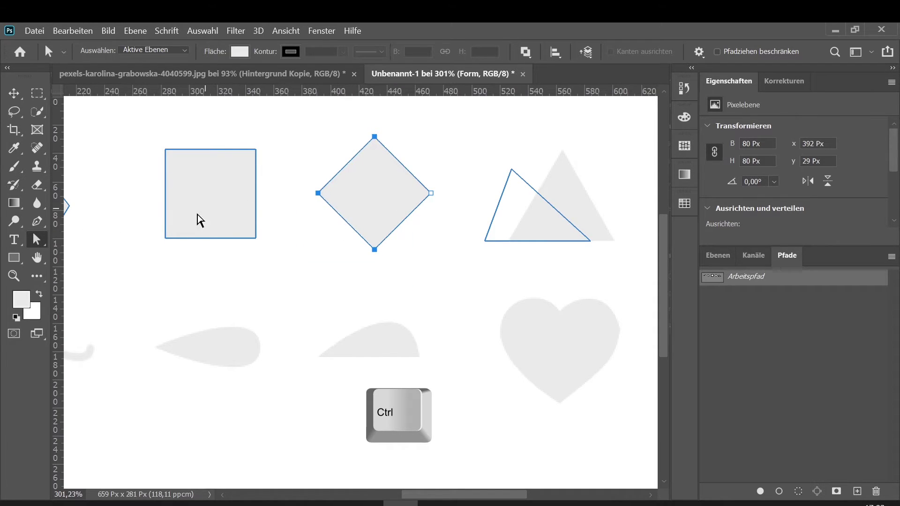
Step: Move the diamond's left and bottom anchors down-right, then select the whole square path
left_click(296, 211)
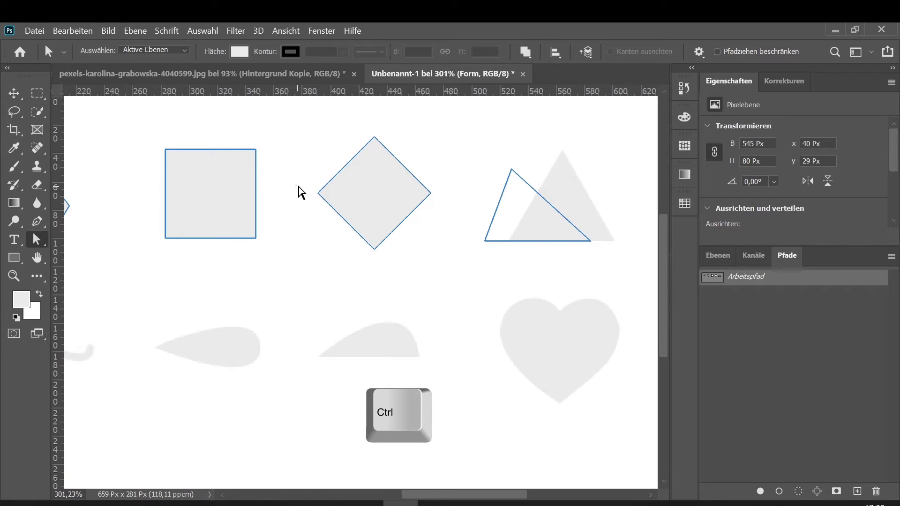
left_click_drag(301, 192, 402, 276)
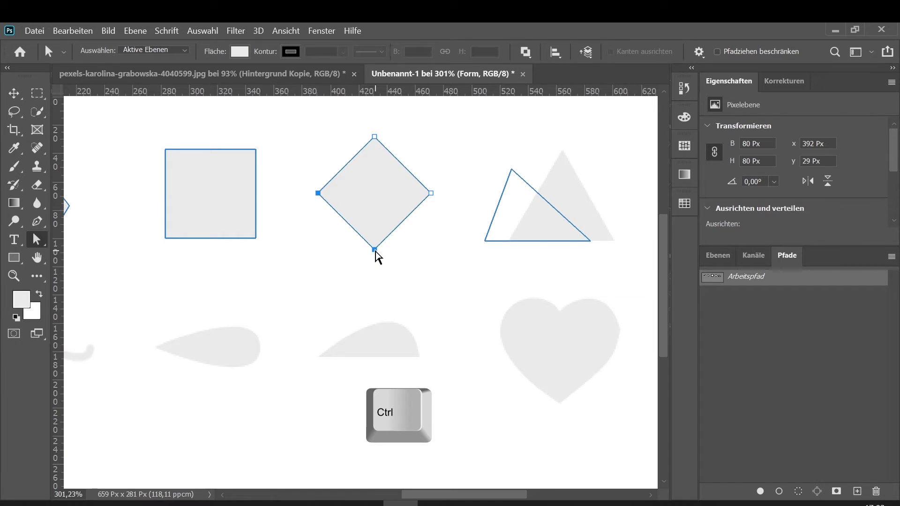
mouse_move(375, 251)
left_mouse_down()
mouse_move(344, 226)
mouse_move(387, 266)
left_mouse_up()
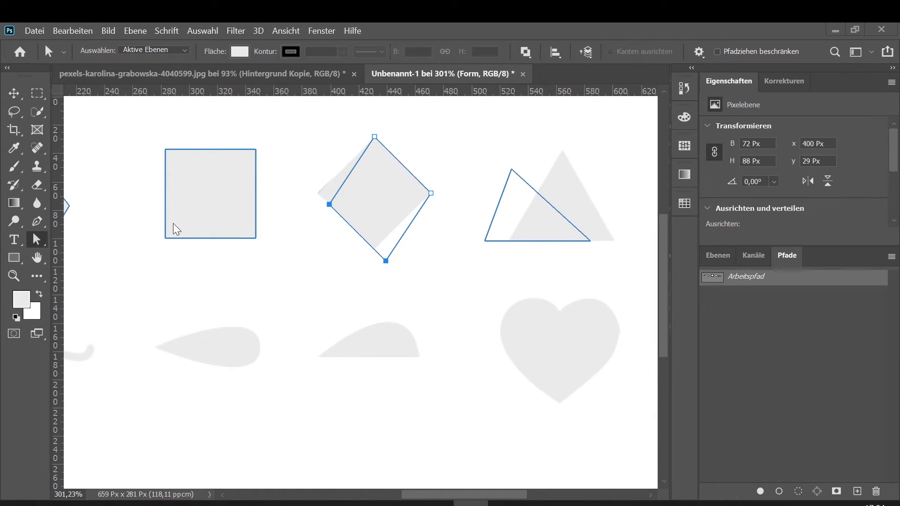
left_click_drag(134, 126, 297, 272)
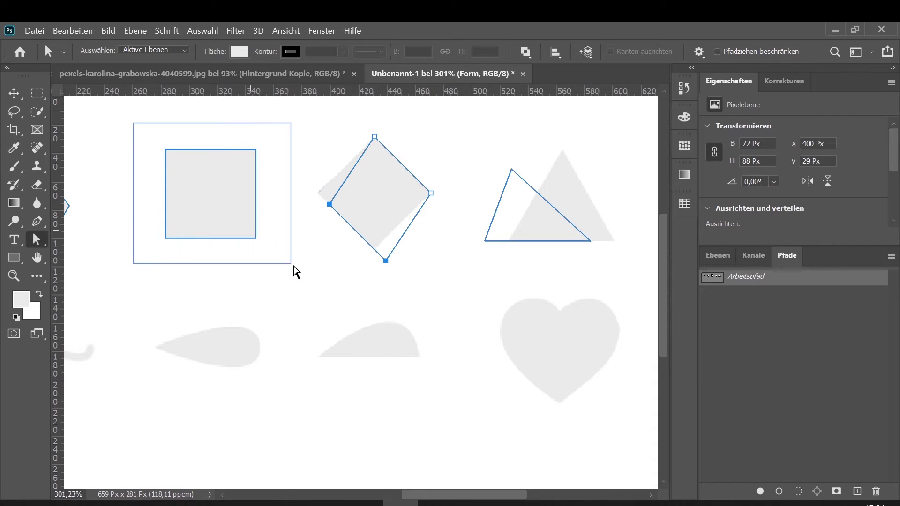
Step: Delete the square's top-right anchor, curve the diagonal, then restore a sharp top-right corner
left_click(38, 223)
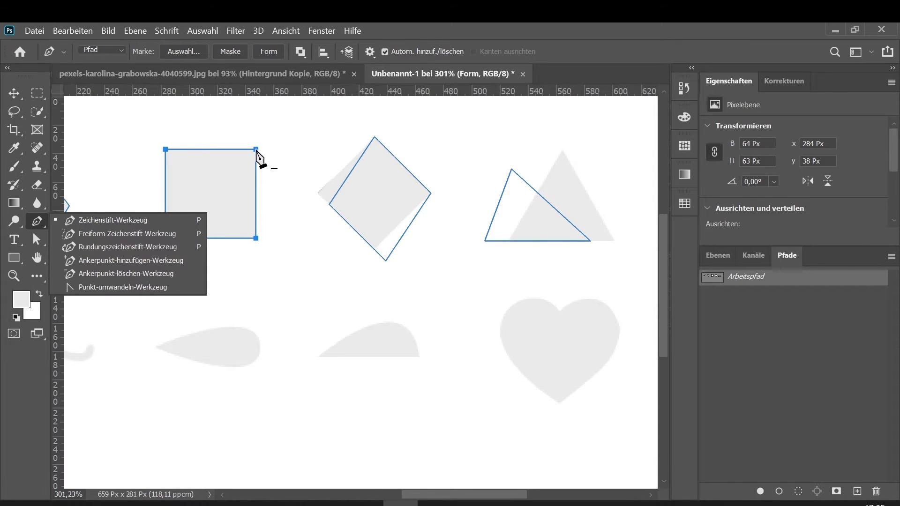
left_click(257, 150)
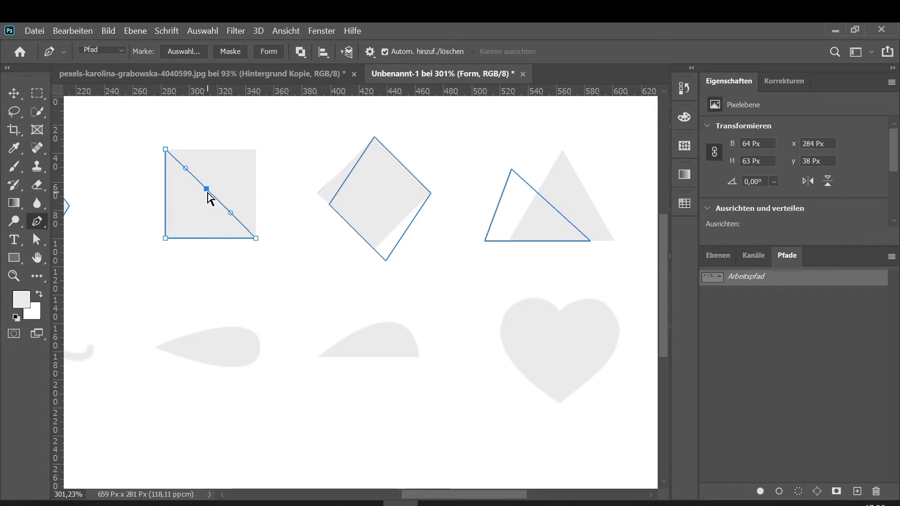
left_click_drag(206, 190, 253, 151)
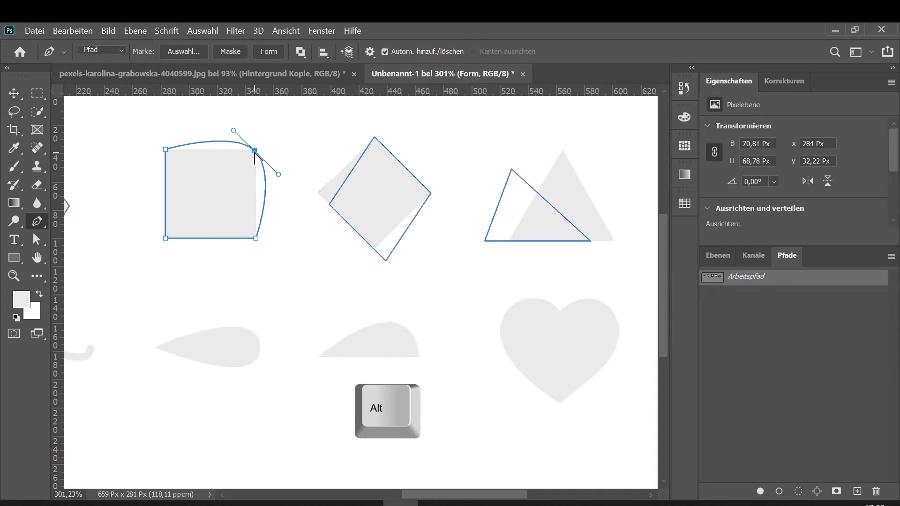
left_click(255, 151, "alt")
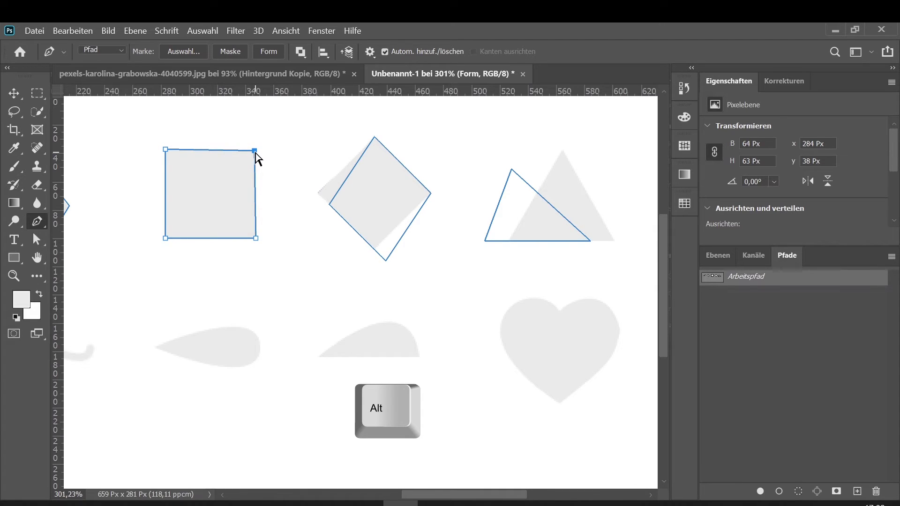
left_click_drag(255, 153, 257, 151)
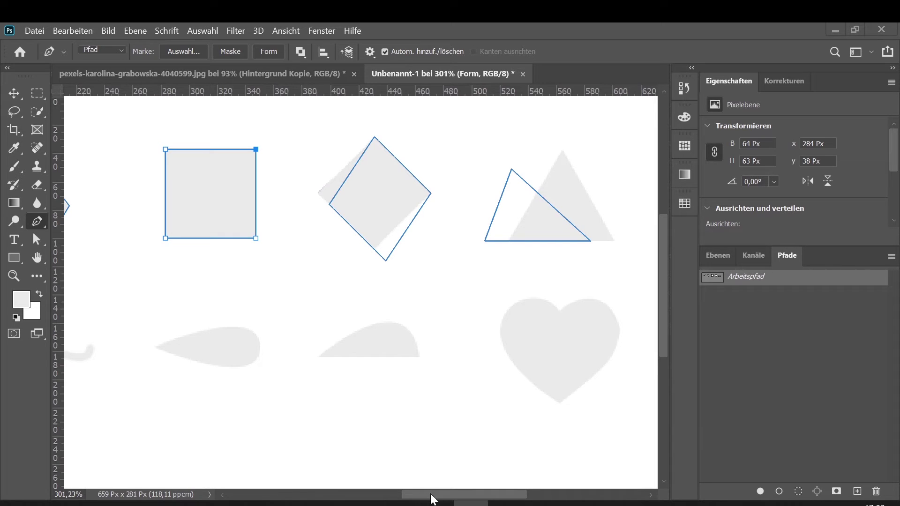
Step: Extend the diagonal line path from its upper-right end with two new corner anchors
left_click_drag(427, 495, 362, 495)
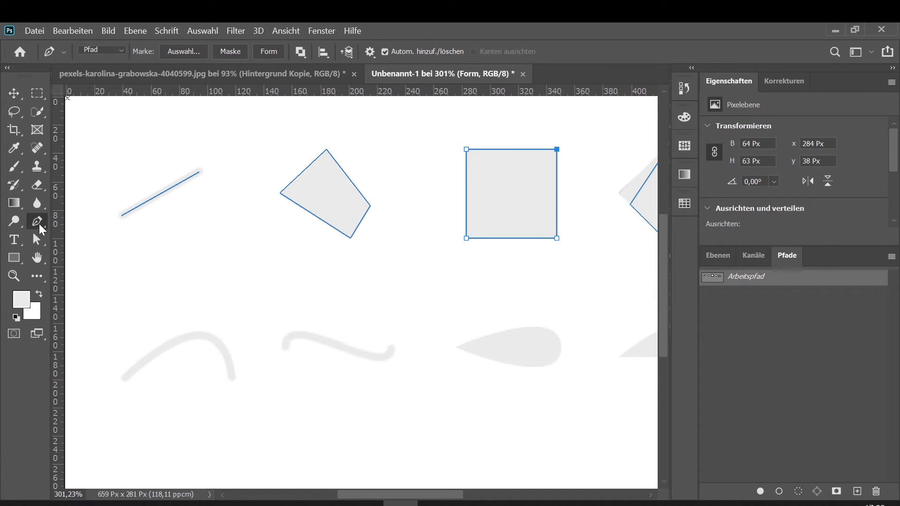
left_click(38, 240)
left_click_drag(118, 156, 217, 235)
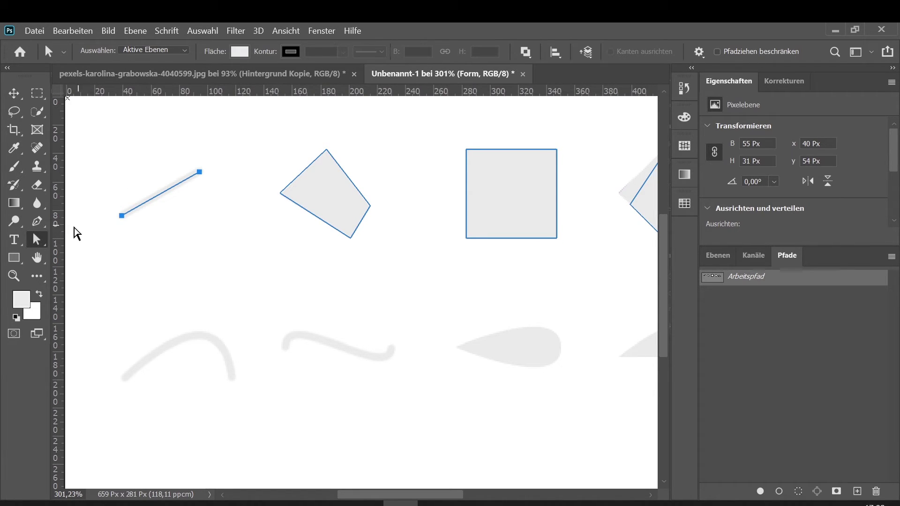
left_click(41, 226)
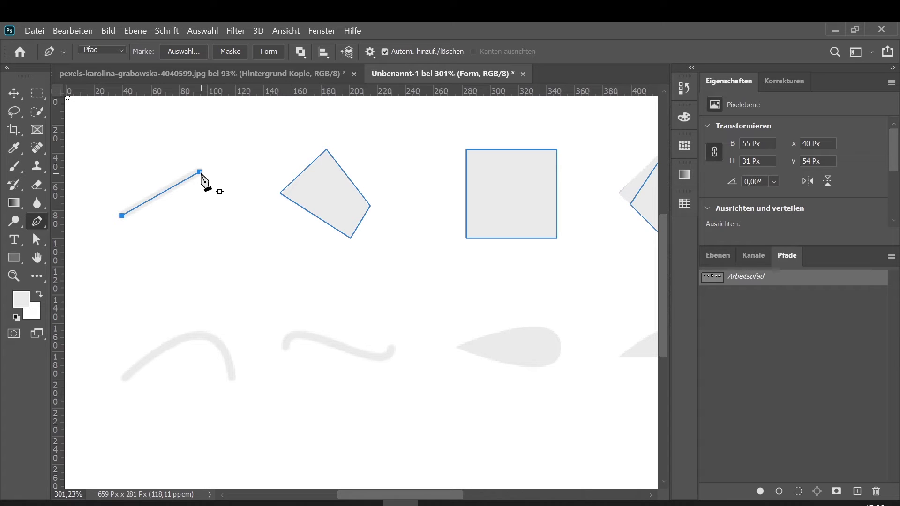
left_click(200, 172)
left_click(226, 218)
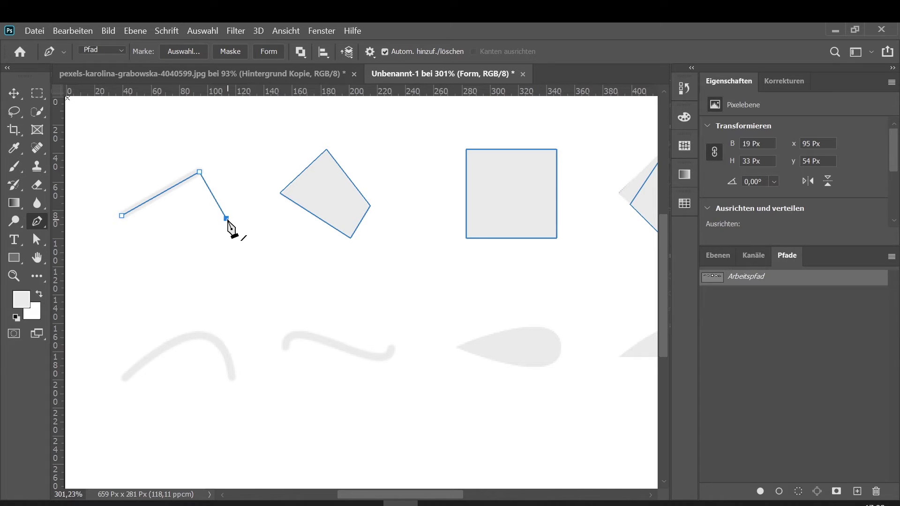
left_click(177, 249)
left_click(167, 237, "ctrl")
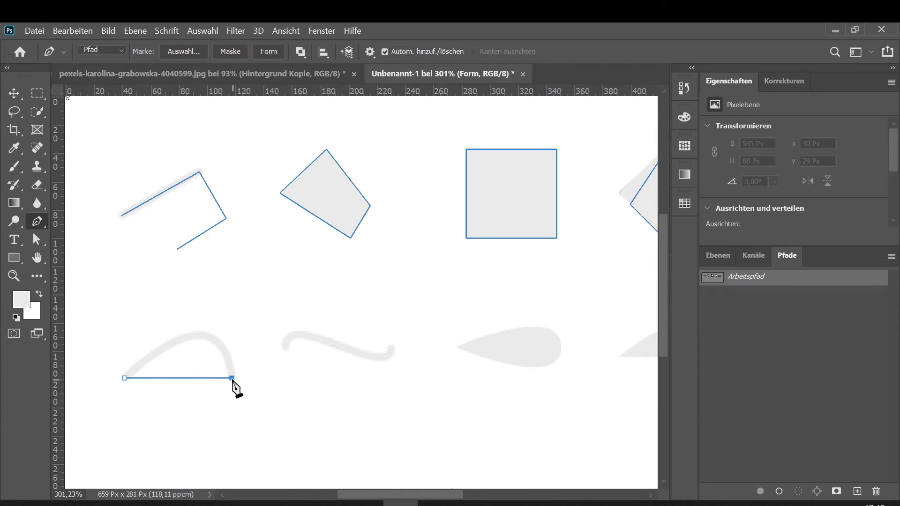
Step: Bend the arc path's segment to follow the grey arc, then end the path
mouse_move(231, 386)
left_mouse_down()
mouse_move(242, 432)
mouse_move(228, 441)
mouse_move(232, 460)
mouse_move(291, 361)
mouse_move(280, 398)
mouse_move(281, 362)
mouse_move(270, 353)
mouse_move(276, 414)
mouse_move(242, 474)
left_mouse_up()
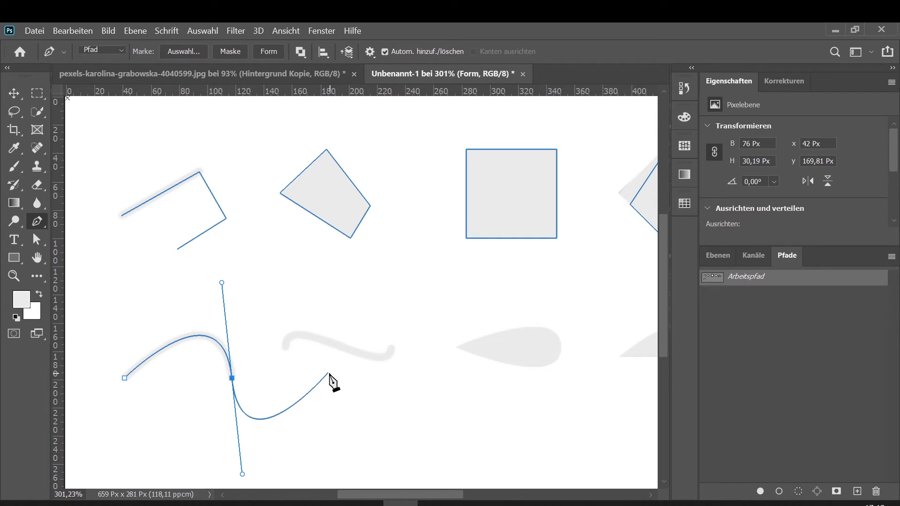
left_click(202, 402, "ctrl")
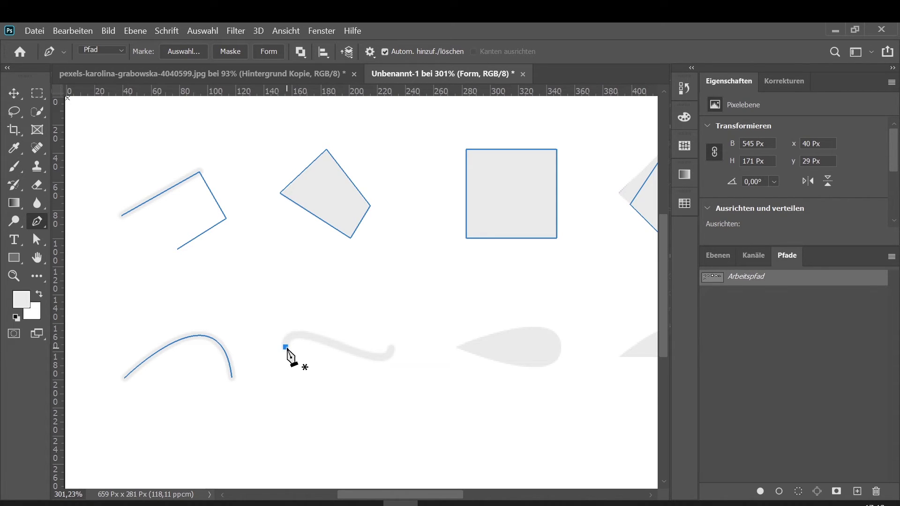
Step: Trace the wavy grey stroke with a two-anchor smooth S-curve path
left_click_drag(286, 347, 285, 300)
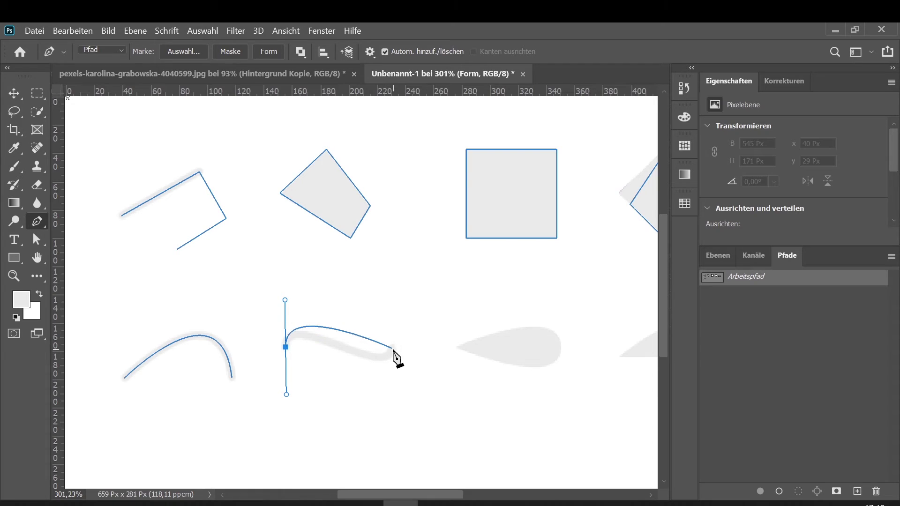
left_click_drag(390, 348, 390, 311)
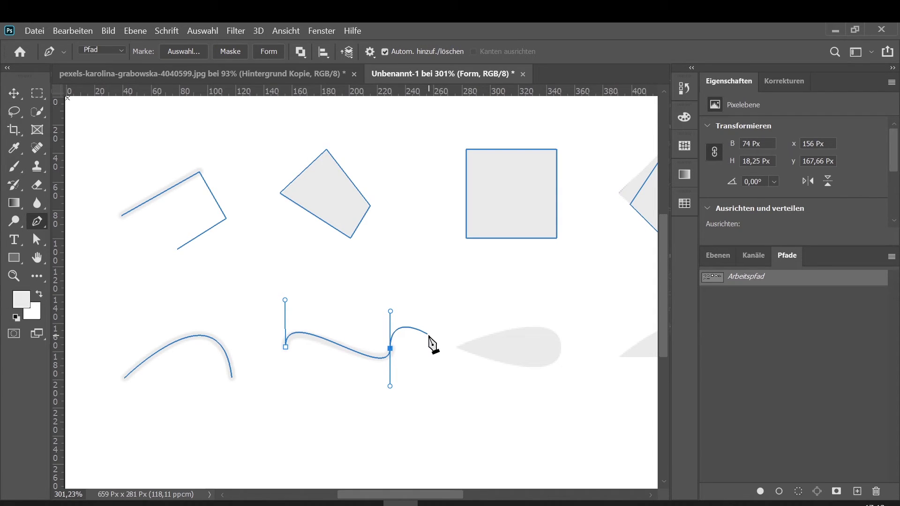
key("Escape")
key("Escape")
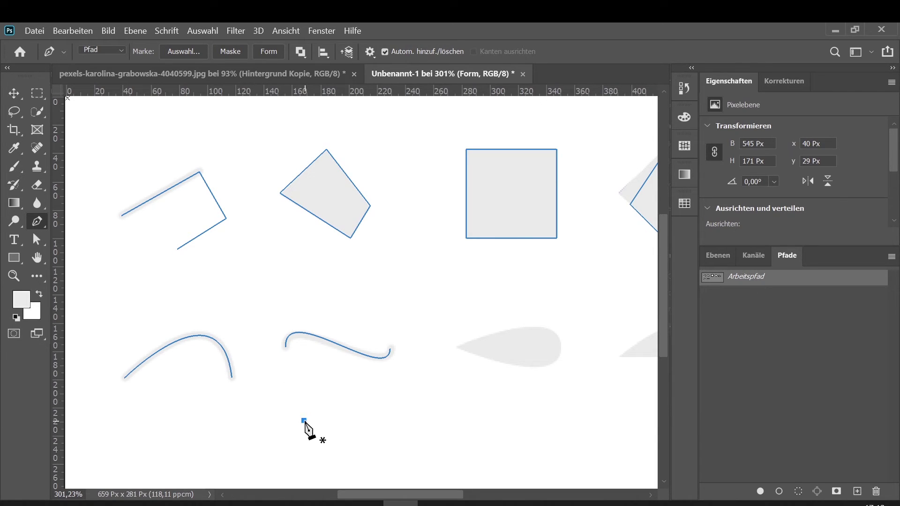
Step: Draw a closed oval path of smooth anchors around the grey circle below the wave
left_click_drag(304, 405, 304, 404)
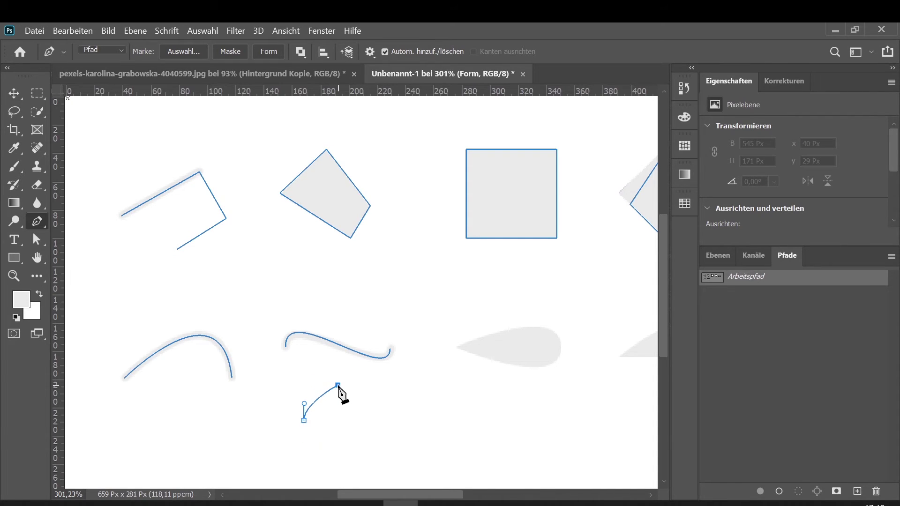
left_click_drag(339, 386, 357, 386)
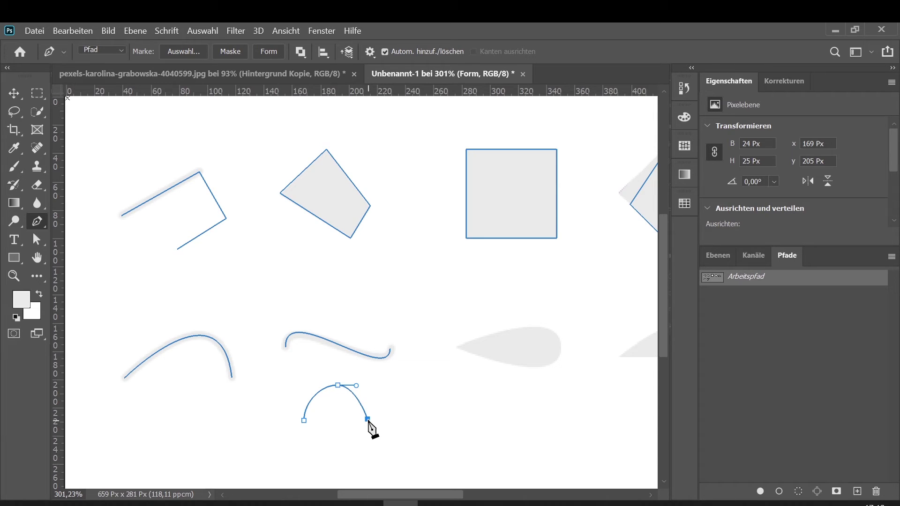
left_click_drag(367, 428, 367, 431)
left_click(338, 454)
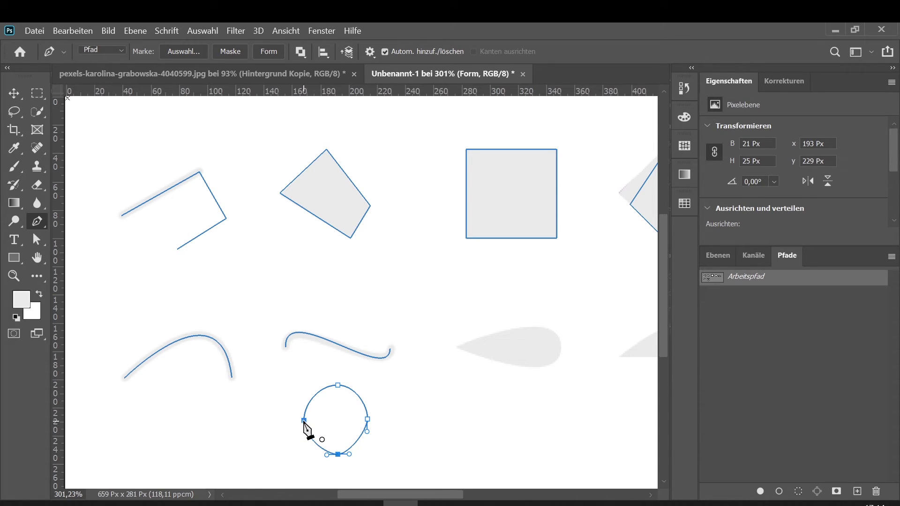
left_click_drag(304, 421, 304, 404)
Step: Select the wavy S-curve path, undoing an accidentally added anchor on it
left_click(37, 239)
left_click_drag(266, 306, 417, 379)
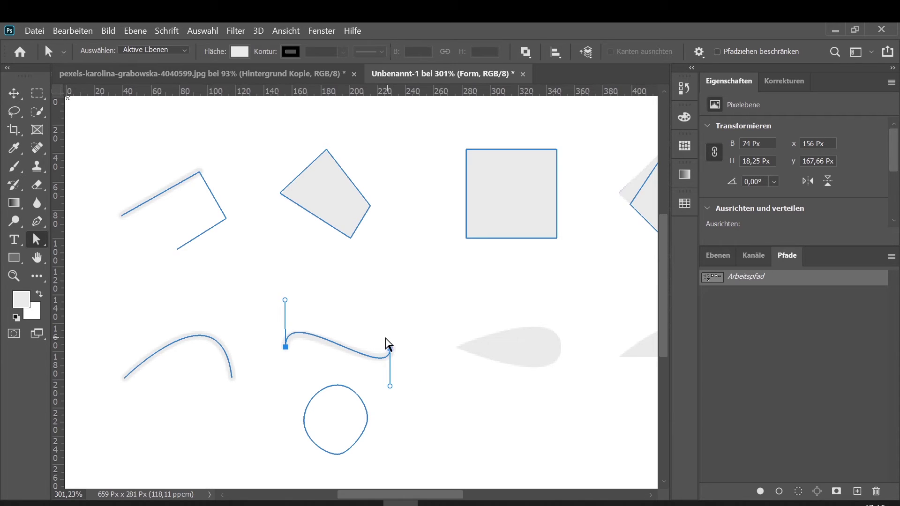
left_click(37, 221)
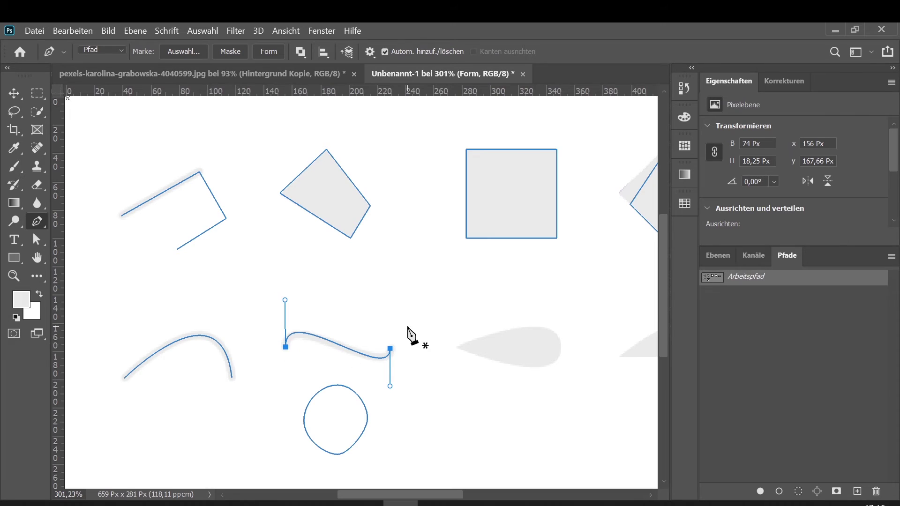
left_click(320, 336)
key("ctrl+z")
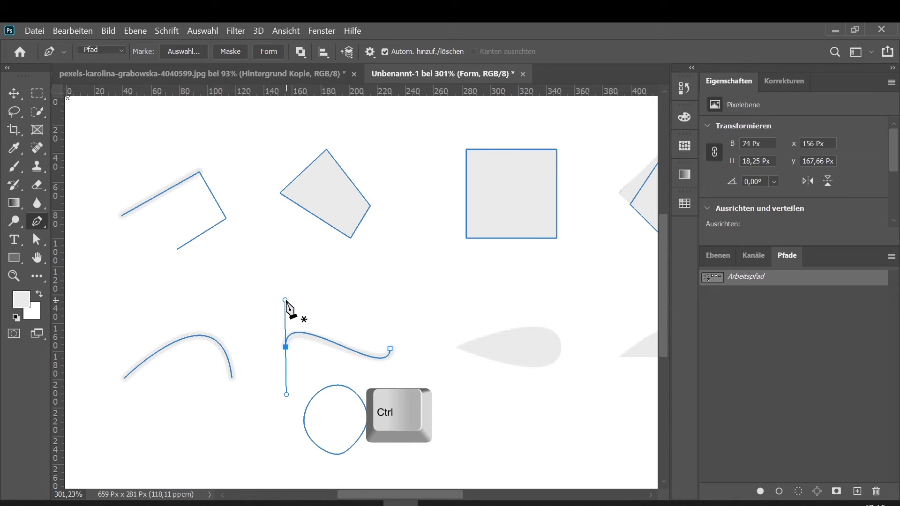
Step: Swing and lengthen both end anchors' handles to reshape the wave's curves
mouse_move(286, 301)
left_mouse_down()
mouse_move(302, 293)
mouse_move(287, 267)
left_mouse_up()
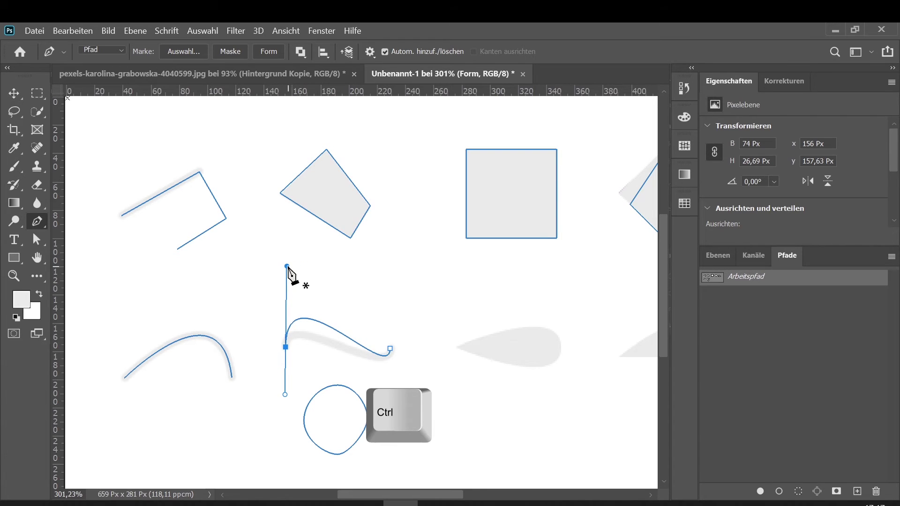
left_click(390, 349, "ctrl")
left_click(391, 349, "ctrl")
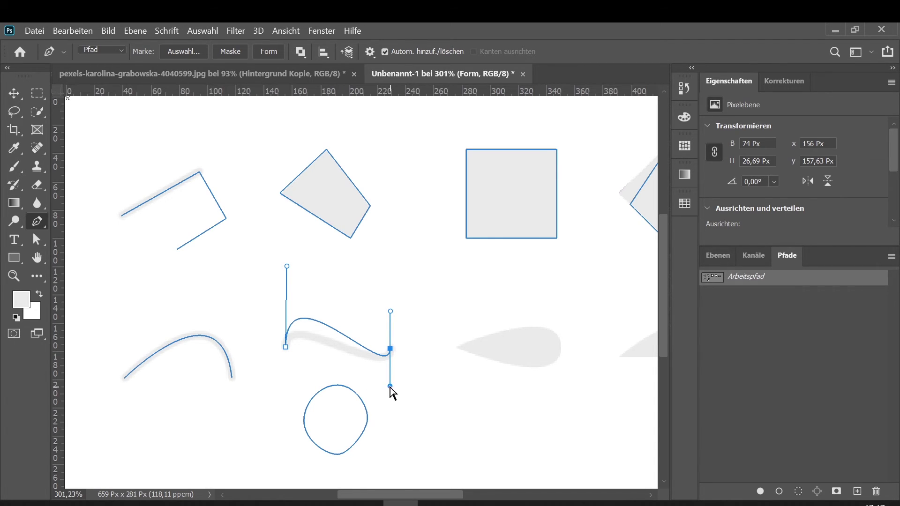
mouse_move(391, 386)
left_mouse_down()
mouse_move(385, 441)
mouse_move(390, 435)
left_mouse_up()
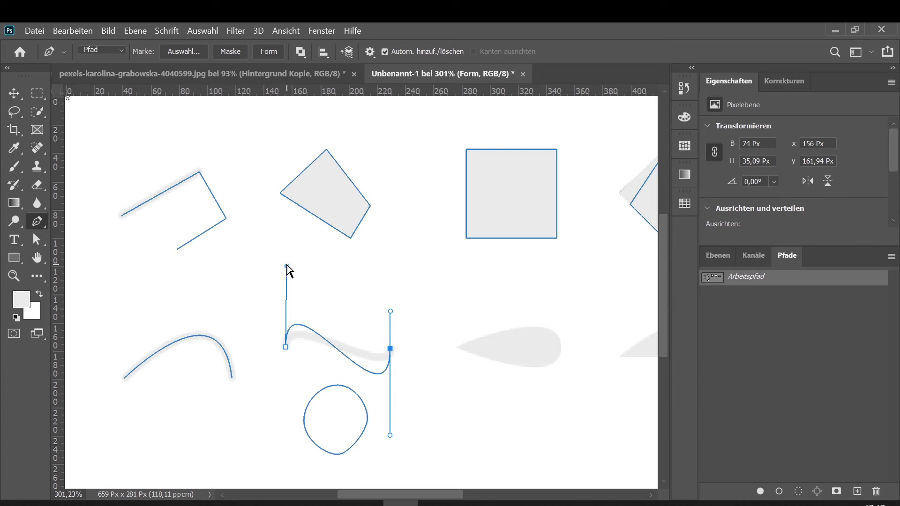
left_click_drag(287, 266, 332, 265)
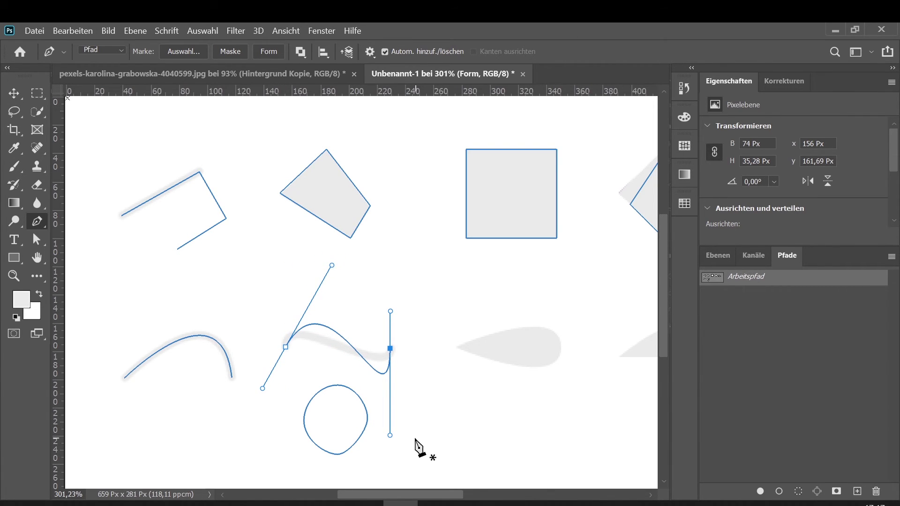
left_click_drag(390, 435, 338, 421)
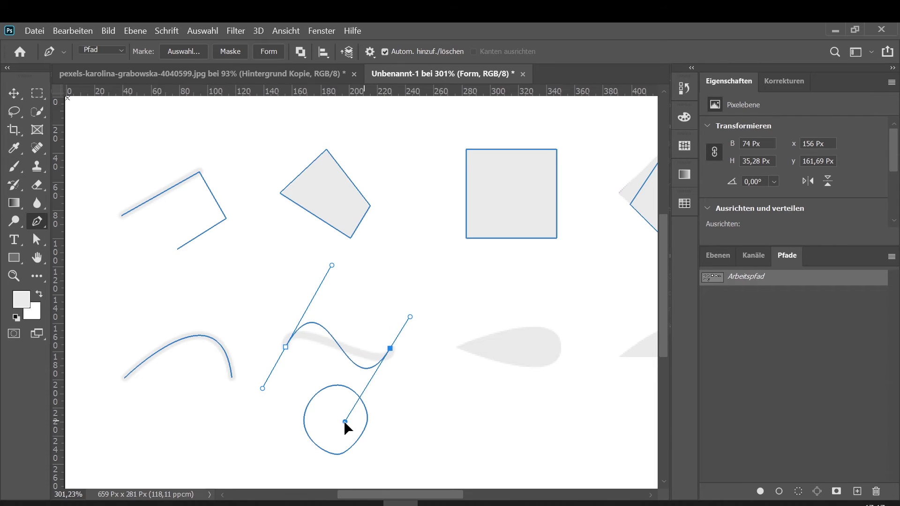
left_click(36, 242)
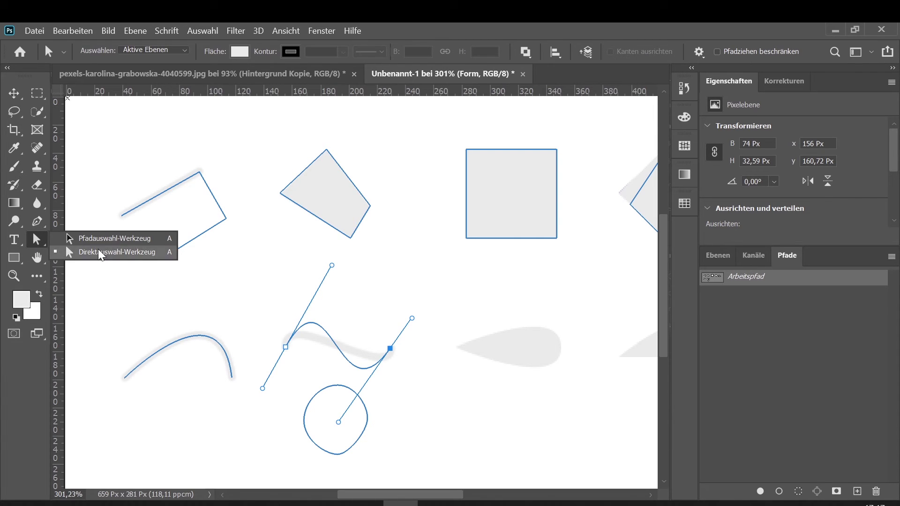
Step: Pull the arc path's segment up into a taller curve and scroll to the right-hand shapes
left_click(174, 348)
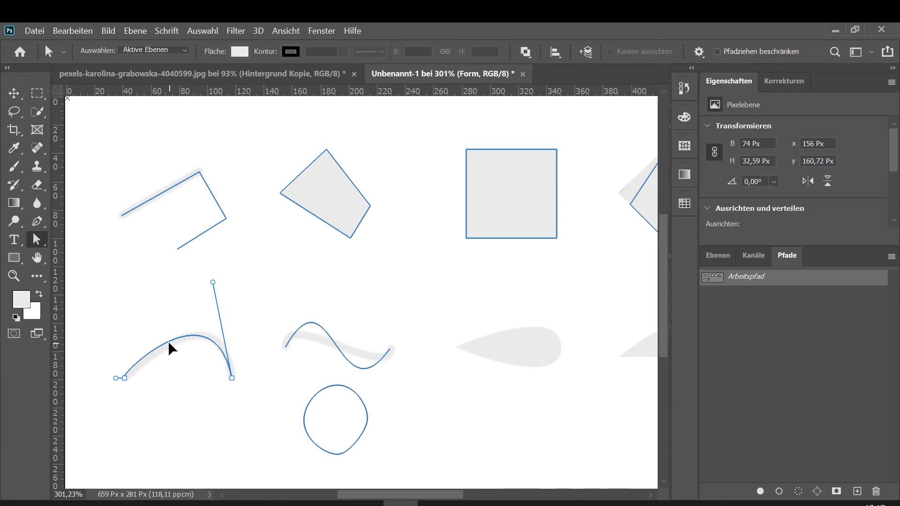
mouse_move(169, 348)
left_mouse_down()
mouse_move(157, 315)
mouse_move(201, 301)
mouse_move(209, 342)
mouse_move(193, 367)
mouse_move(216, 317)
mouse_move(222, 360)
mouse_move(197, 363)
mouse_move(187, 325)
mouse_move(151, 326)
mouse_move(184, 331)
mouse_move(180, 347)
left_mouse_up()
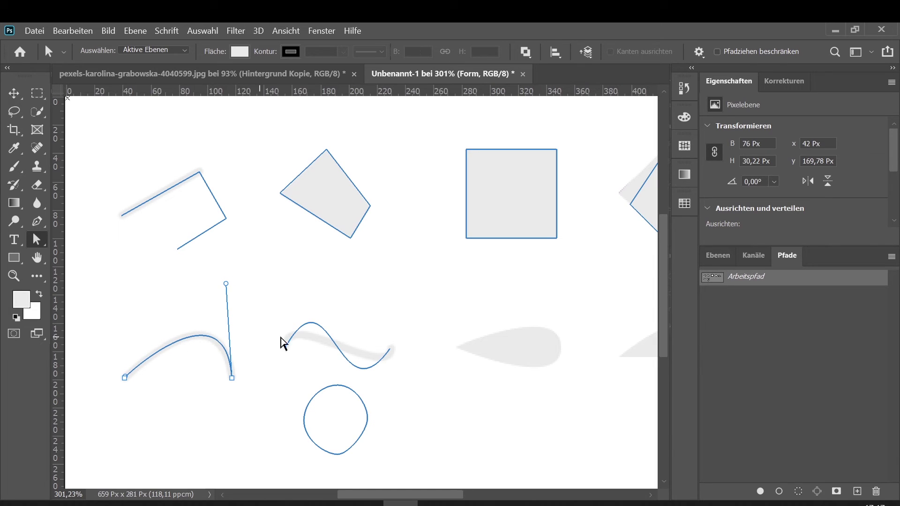
left_click_drag(387, 496, 416, 498)
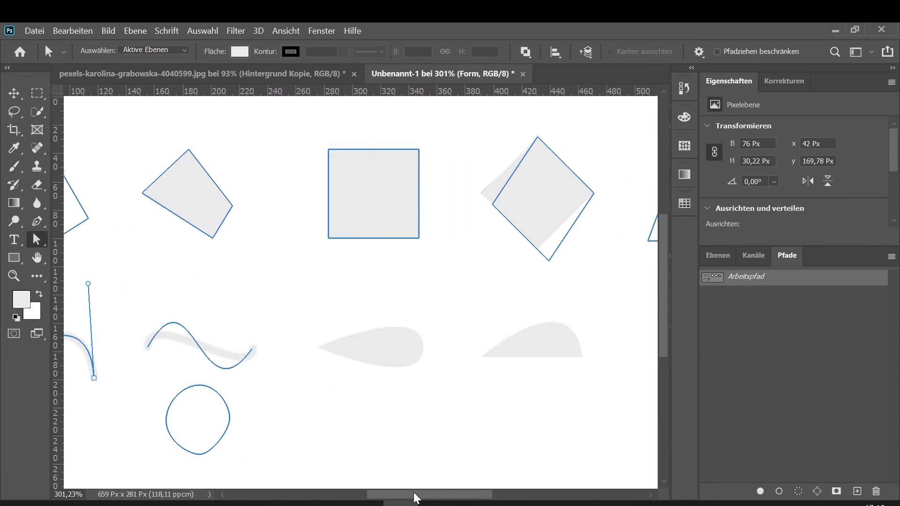
Step: Trace a closed path around the grey teardrop, curving around its rounded end
left_click(42, 222)
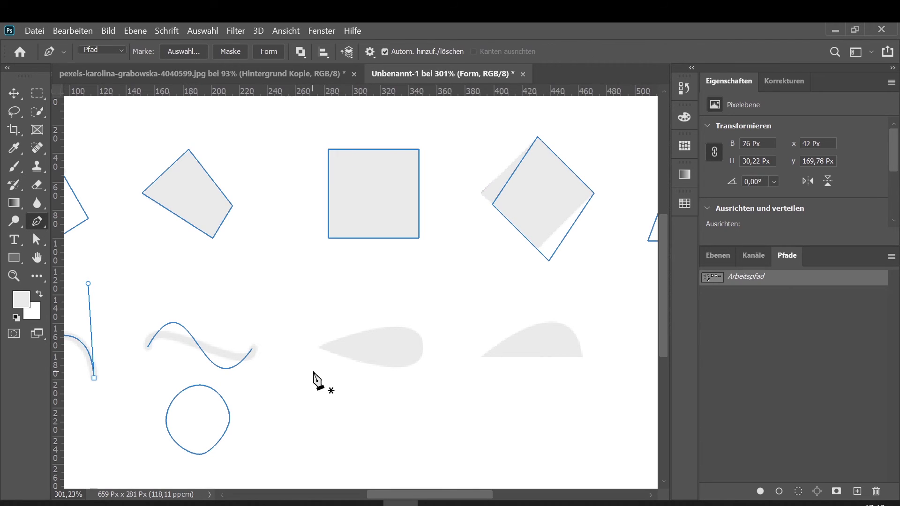
left_click(317, 347)
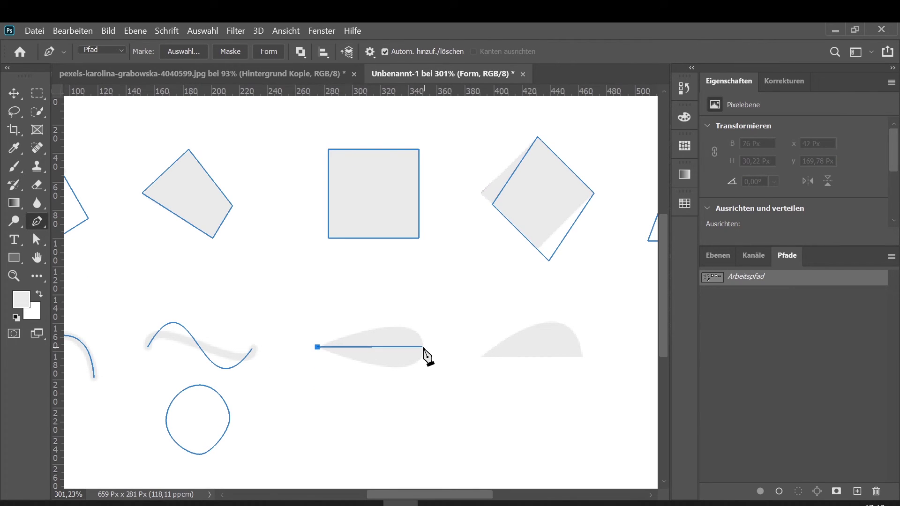
left_click_drag(424, 348, 424, 391)
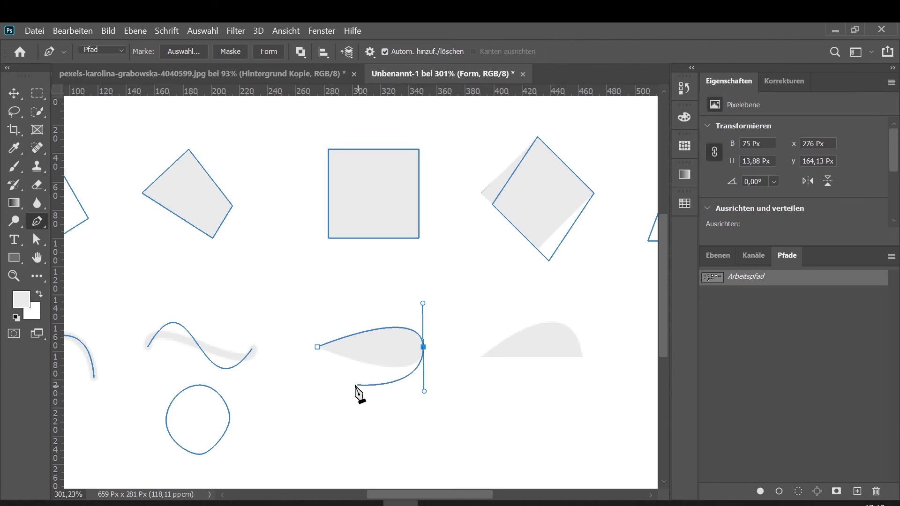
left_click(318, 347)
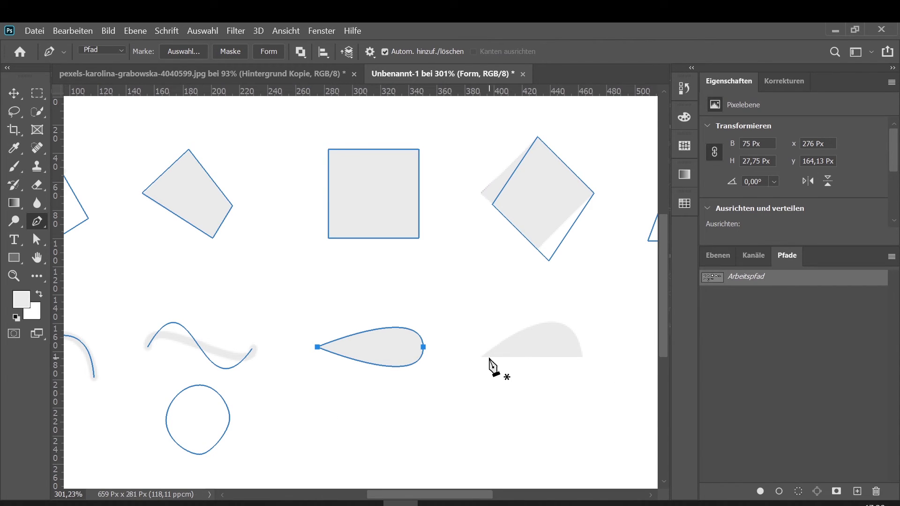
Step: Trace a closed path around the grey half-dome with a curved top
left_click(581, 357)
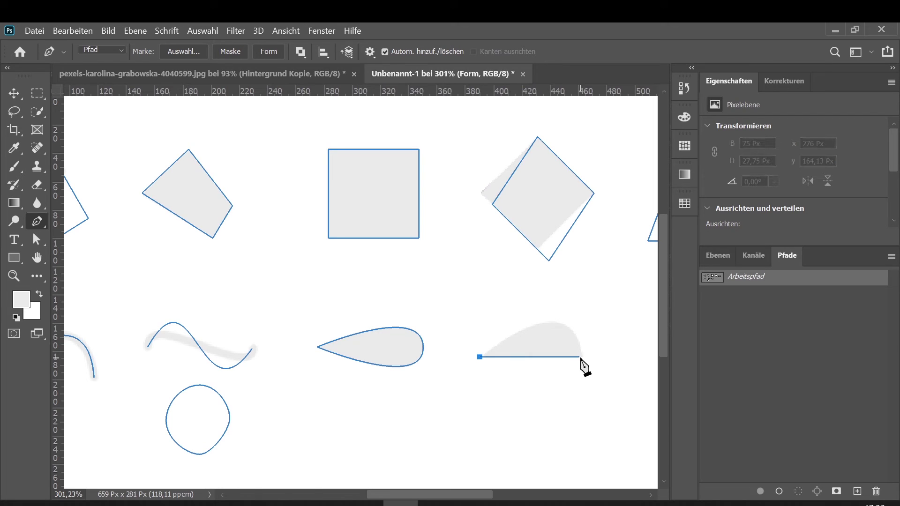
left_click_drag(582, 357, 595, 434)
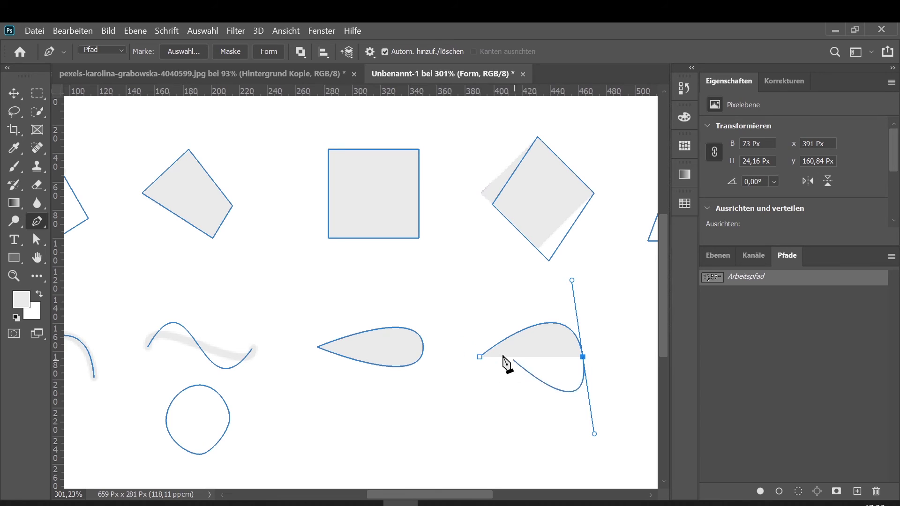
key("Escape")
key("alt")
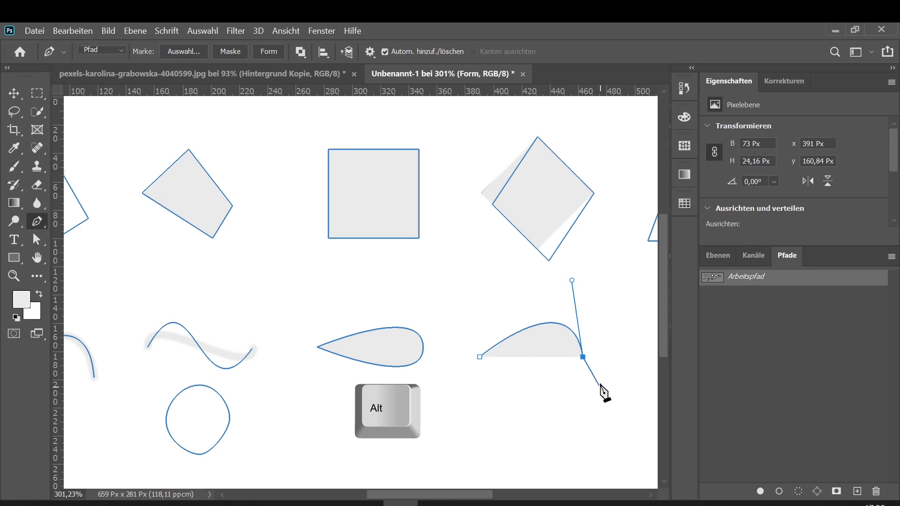
left_click(480, 358)
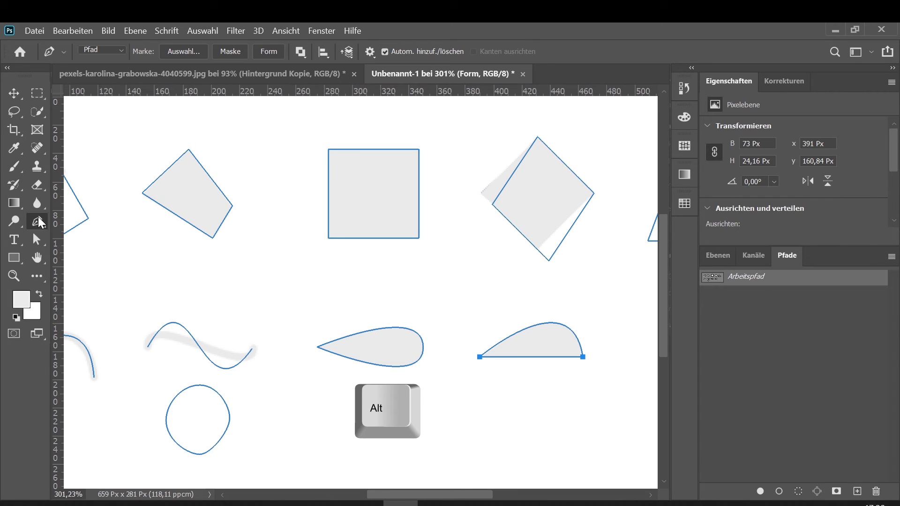
Step: Delete the half-dome path and redraw its curved top from the base
key("a")
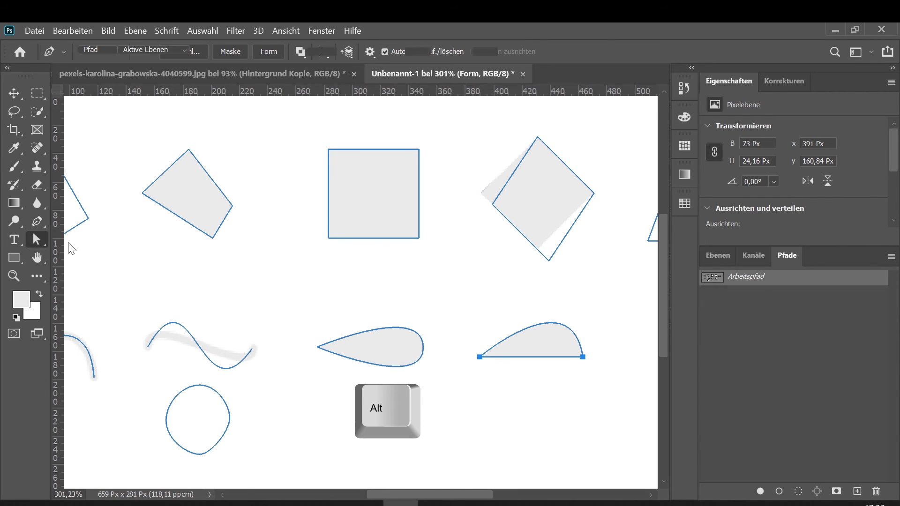
left_click_drag(451, 299, 605, 385)
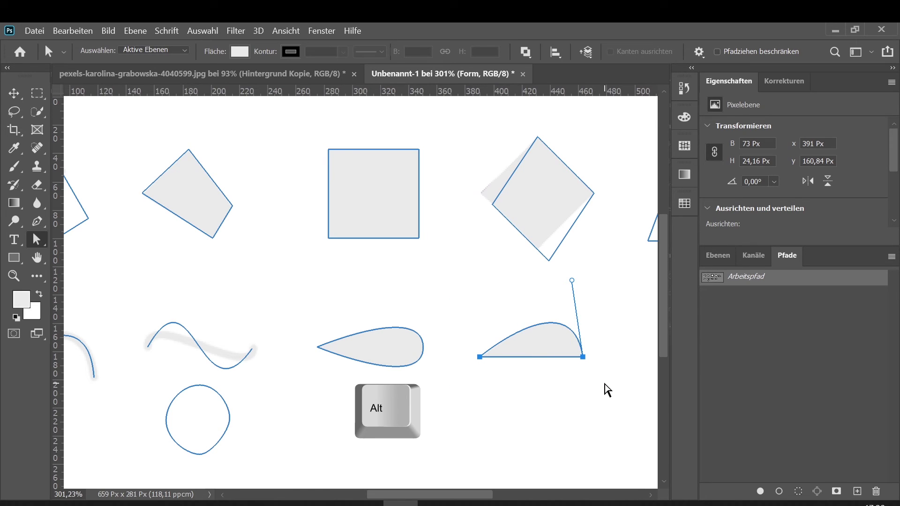
left_click(603, 389)
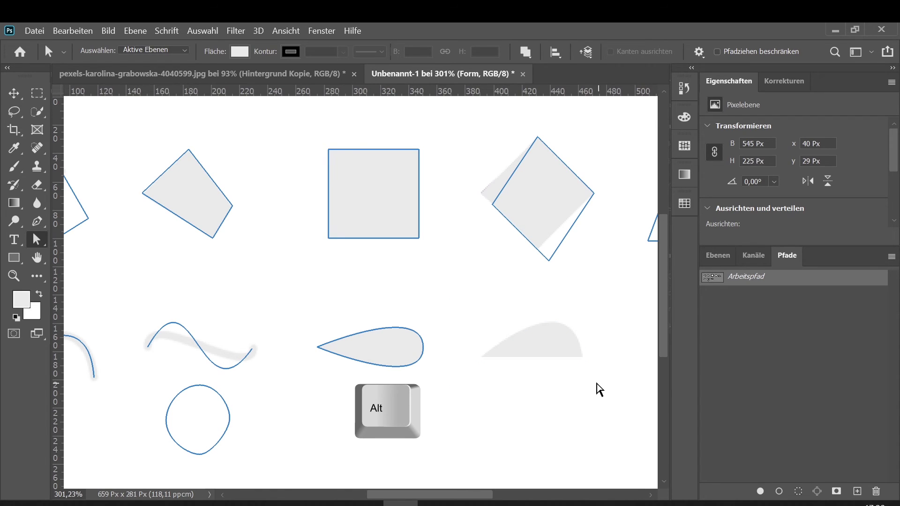
left_click(37, 221)
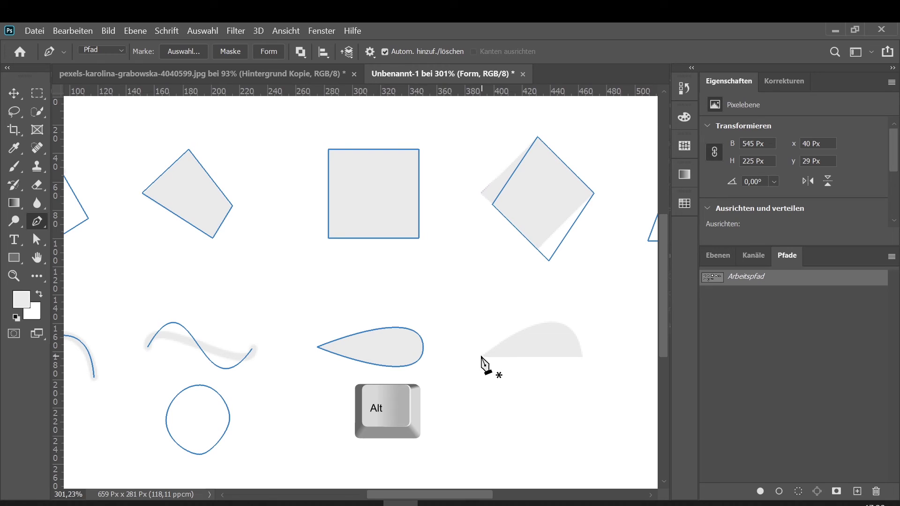
left_click(583, 357)
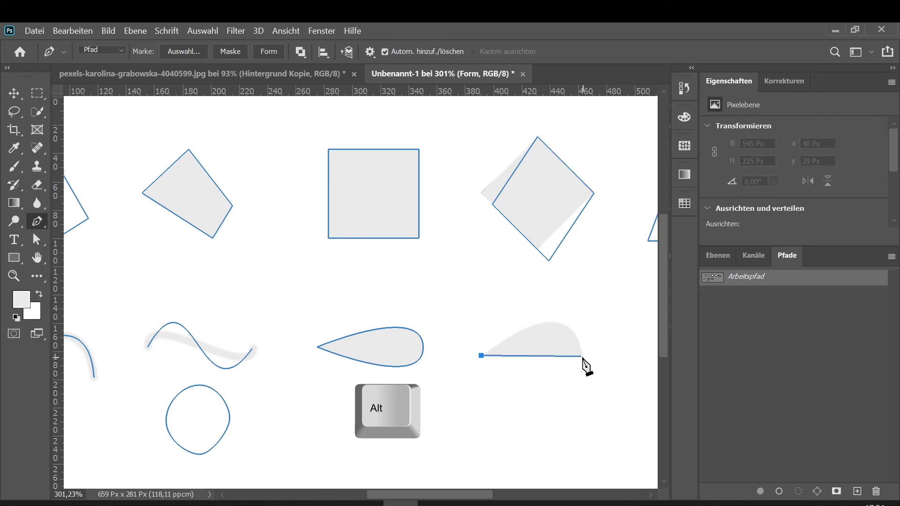
left_click_drag(582, 356, 590, 428)
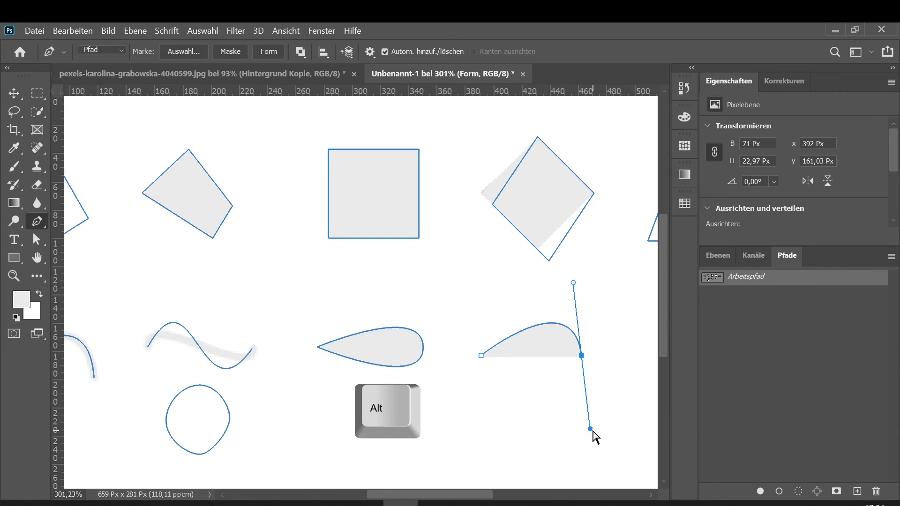
Step: Shorten the dome's lower handle, align the base anchors, and close the half-dome path
mouse_move(591, 430)
left_mouse_down()
mouse_move(577, 425)
mouse_move(570, 371)
mouse_move(618, 378)
mouse_move(587, 412)
left_mouse_up()
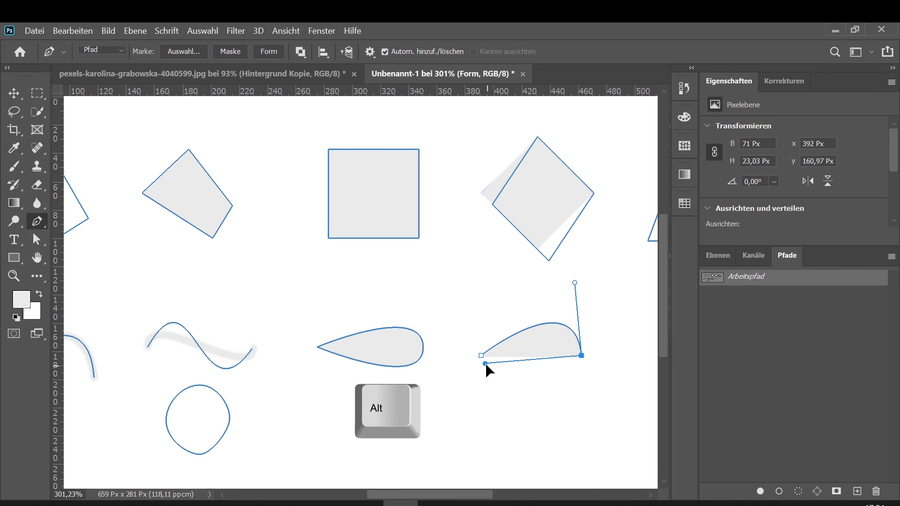
left_click_drag(486, 364, 522, 356)
left_click_drag(523, 356, 533, 355)
key("Escape")
left_click(482, 356)
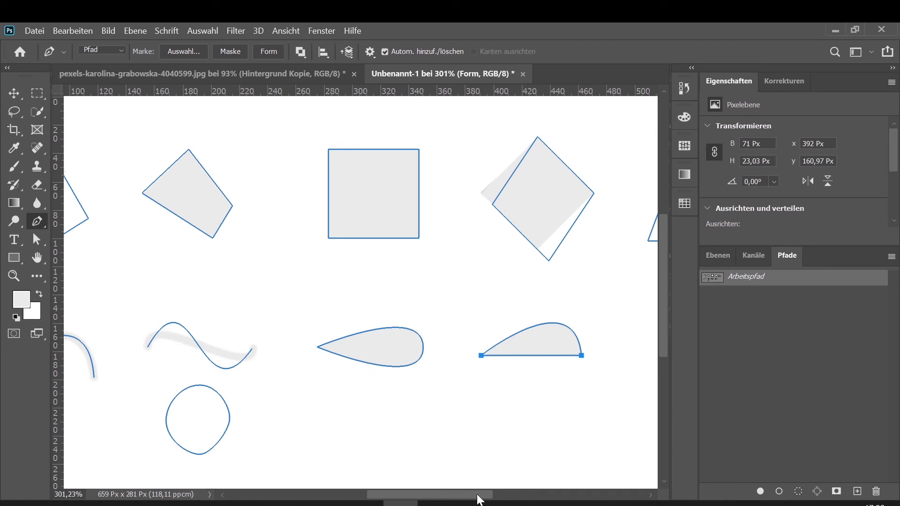
Step: Start the heart path at its bottom tip and curve it up the left edge
left_click_drag(432, 494, 483, 493)
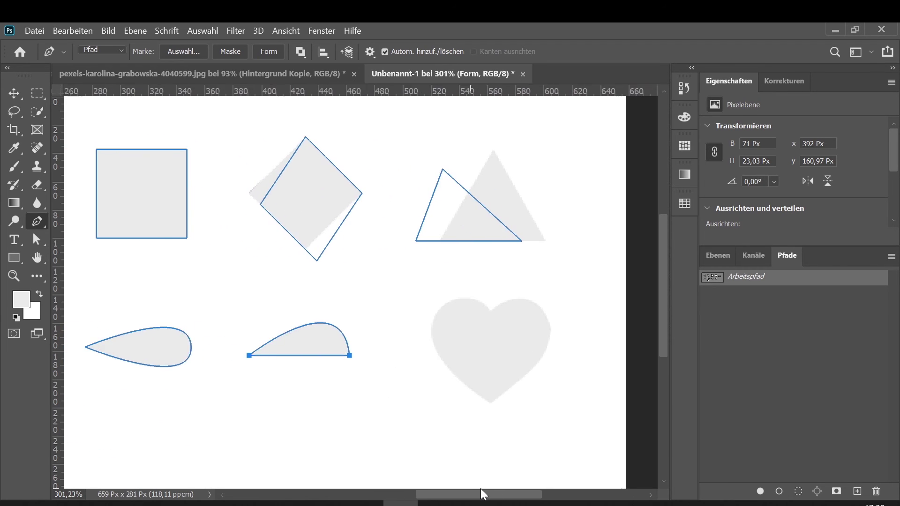
scroll(516, 424, "down", 2)
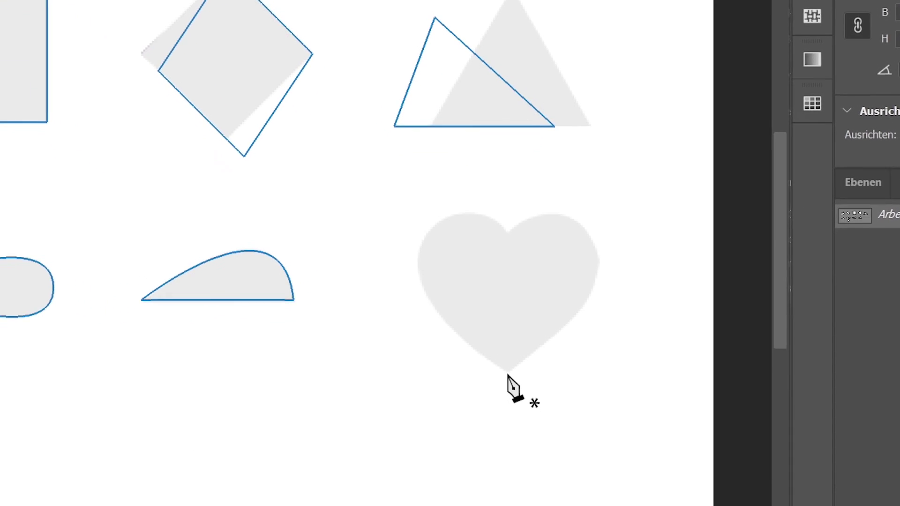
left_click(516, 371)
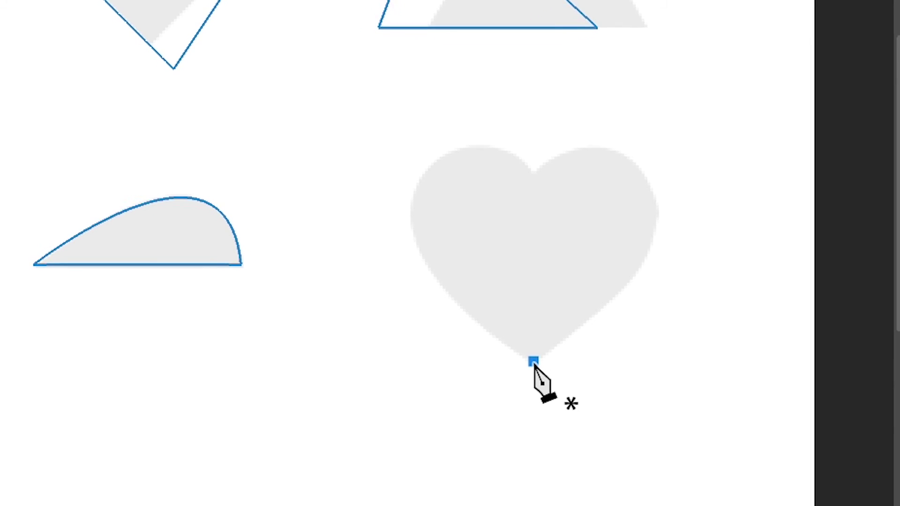
left_click(540, 360)
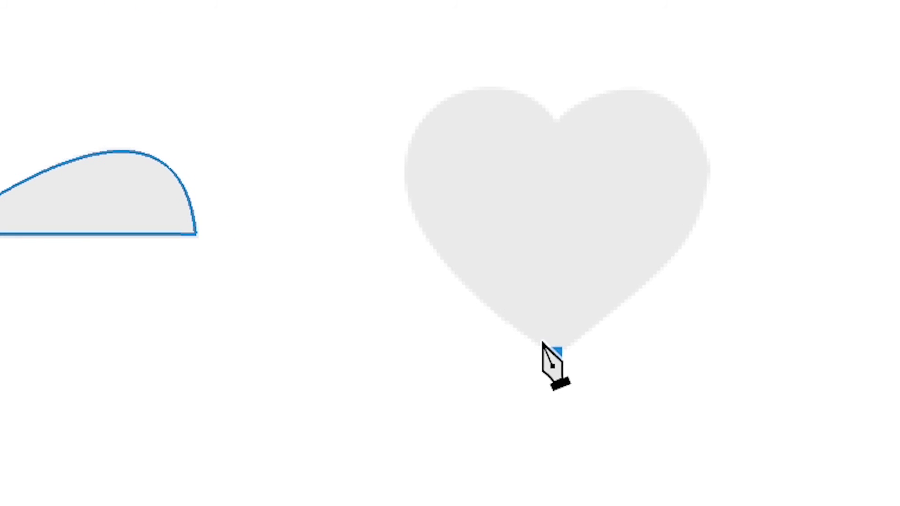
left_click(405, 177)
left_click_drag(406, 177, 406, 90)
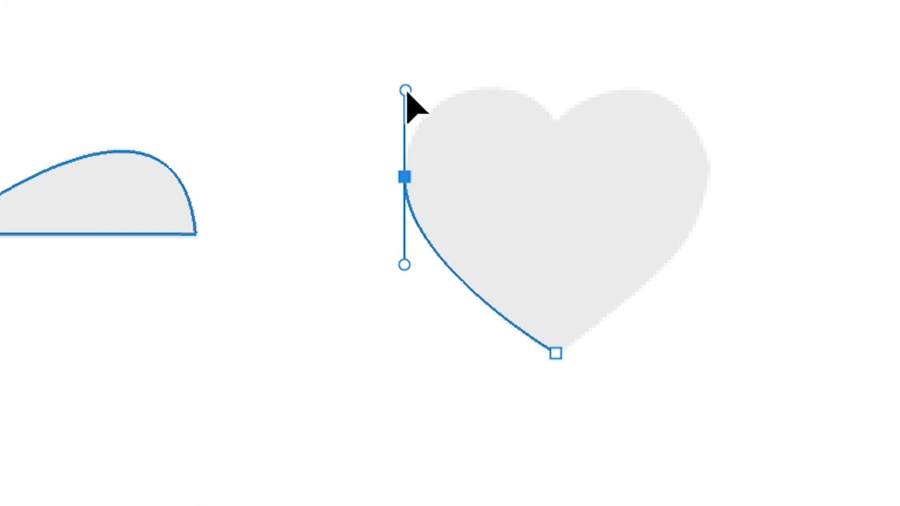
left_click_drag(406, 90, 402, 90)
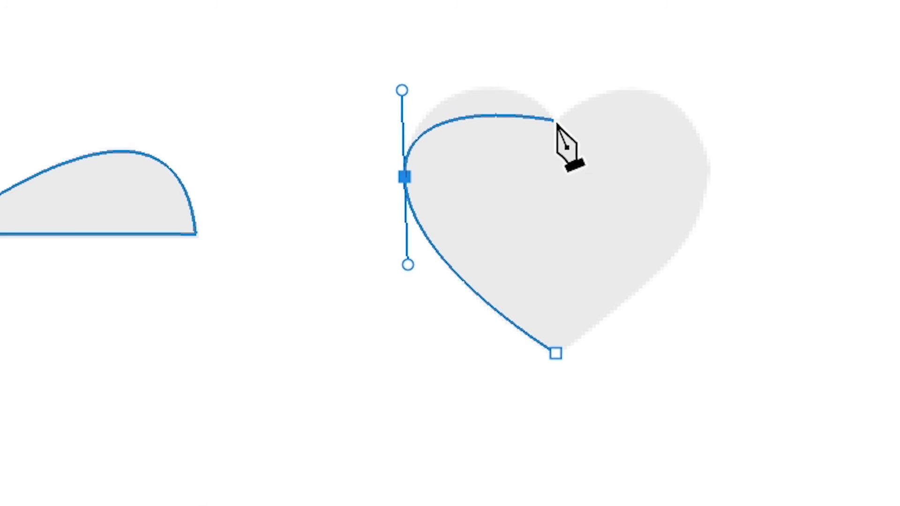
Step: Shape the heart's left lobe and make a sharp top notch with broken handles
mouse_move(555, 120)
left_mouse_down()
mouse_move(593, 180)
mouse_move(649, 183)
left_mouse_up()
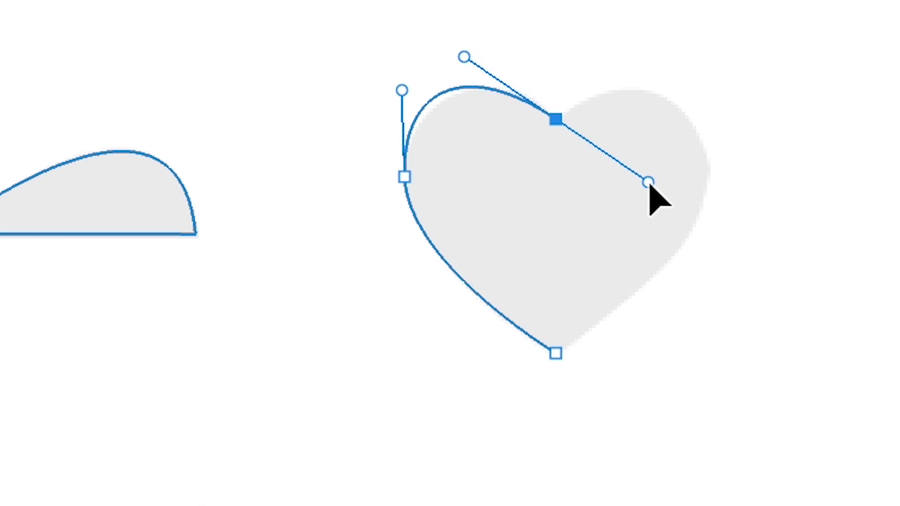
left_click_drag(649, 184, 648, 183)
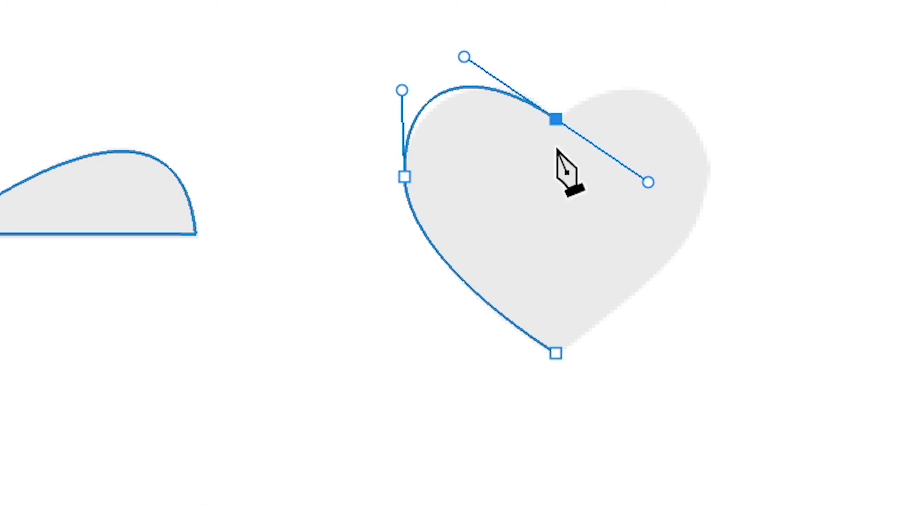
key("ctrl")
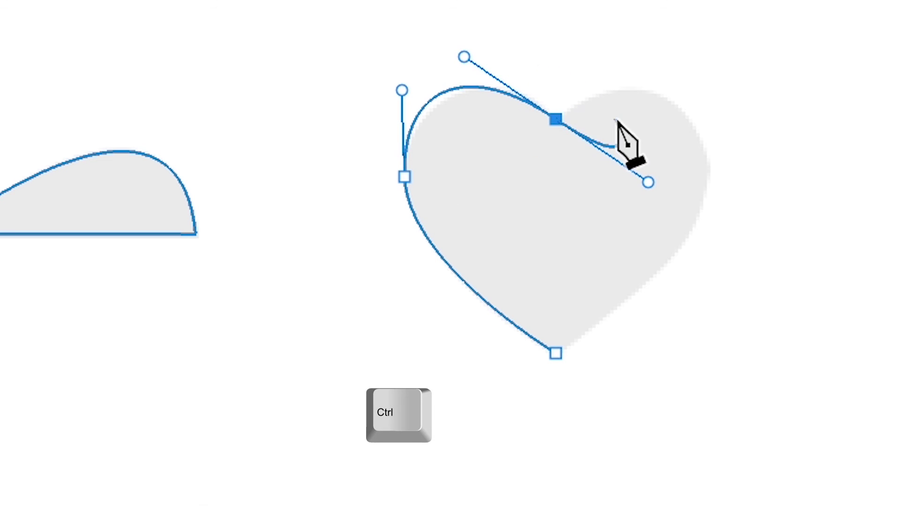
left_click(647, 57, "ctrl")
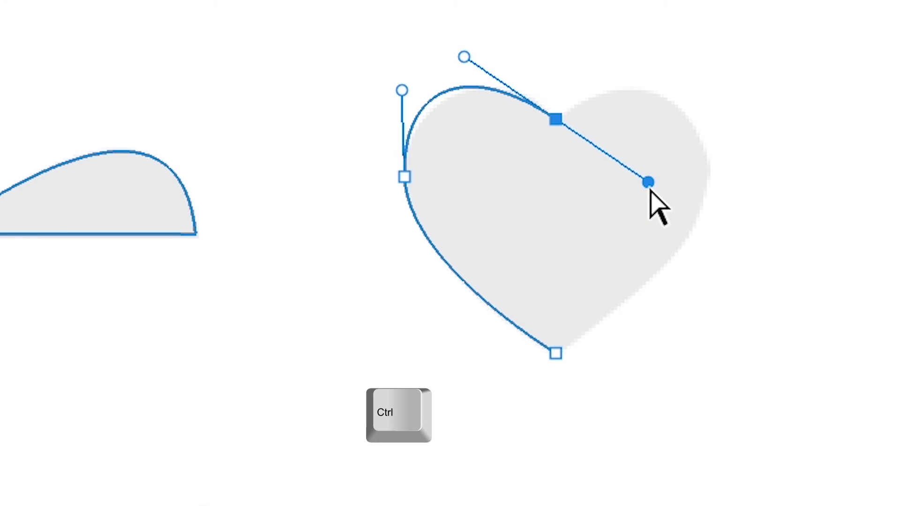
mouse_move(650, 187)
left_mouse_down()
mouse_move(624, 203)
mouse_move(616, 185)
left_mouse_up()
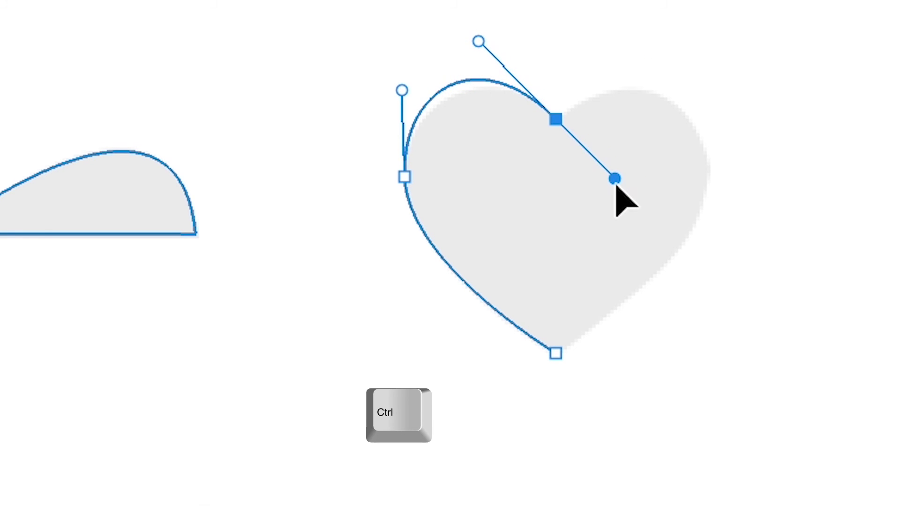
left_click_drag(478, 42, 500, 55)
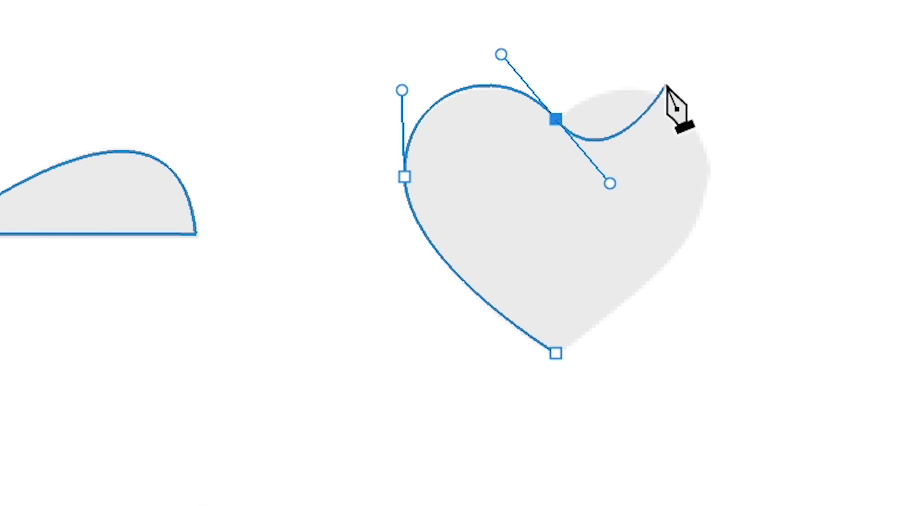
left_click(609, 183)
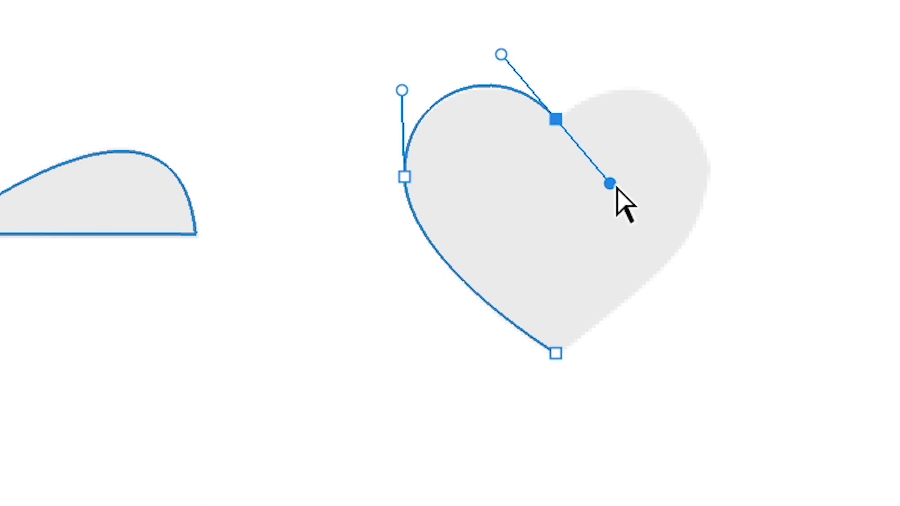
key("alt")
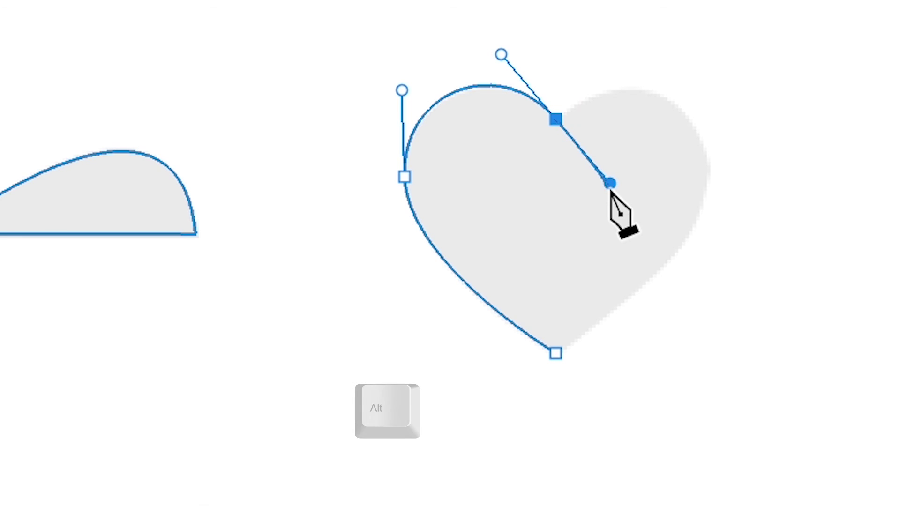
mouse_move(609, 183)
left_mouse_down()
mouse_move(506, 170)
mouse_move(616, 103)
mouse_move(594, 79)
mouse_move(613, 77)
left_mouse_up()
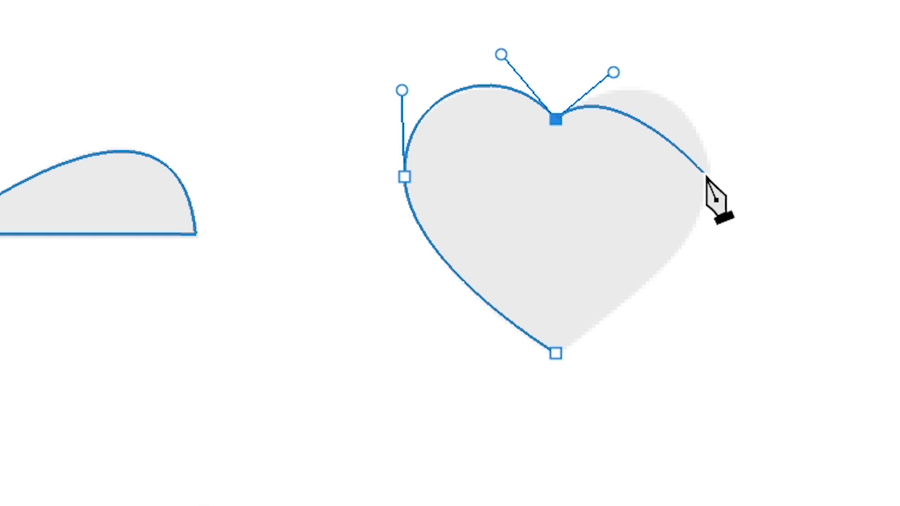
Step: Round out the heart's right lobe and close the path at the bottom tip
left_click_drag(704, 174, 704, 263)
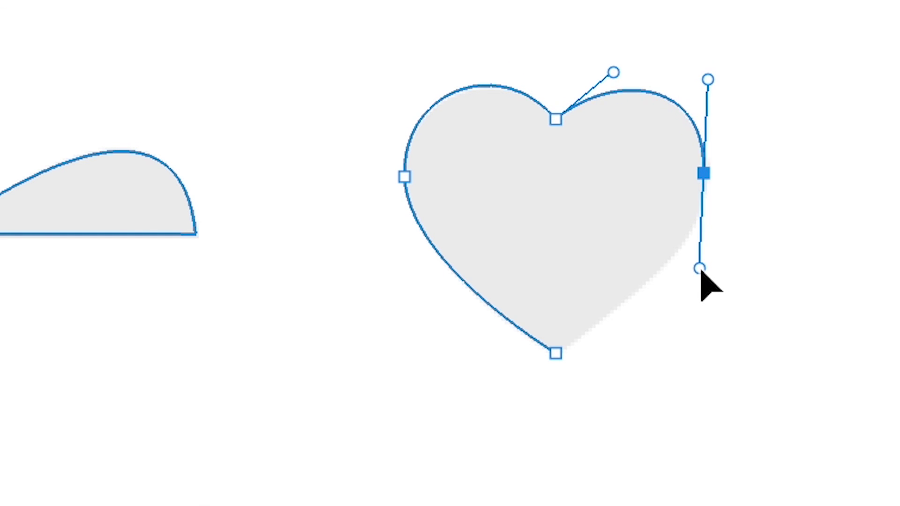
left_click_drag(704, 262, 704, 277)
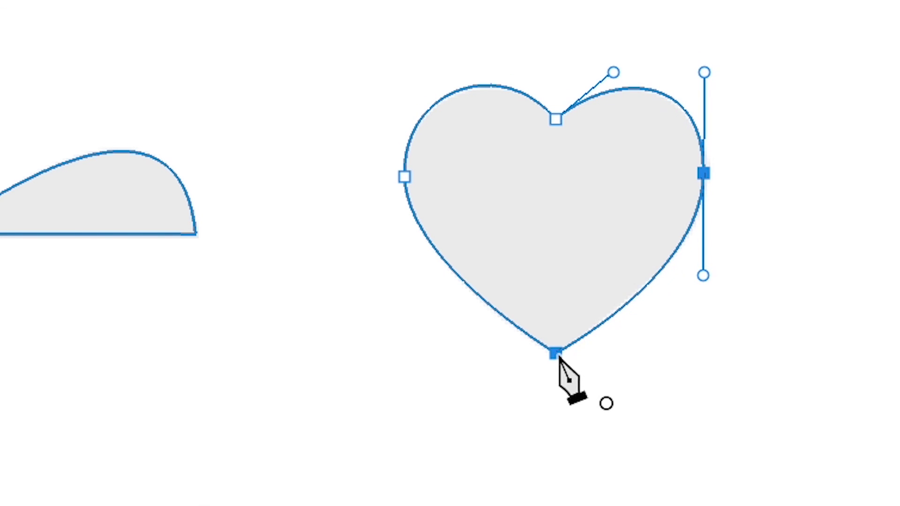
left_click_drag(556, 355, 535, 381)
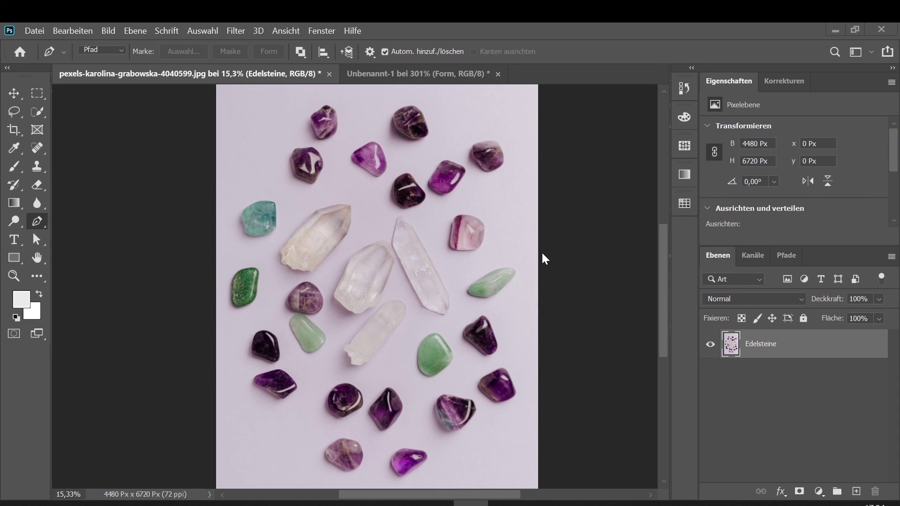
Step: Display the Arbeitspfad work path outlining every gemstone from the Paths panel
scroll(348, 301, "up", 1)
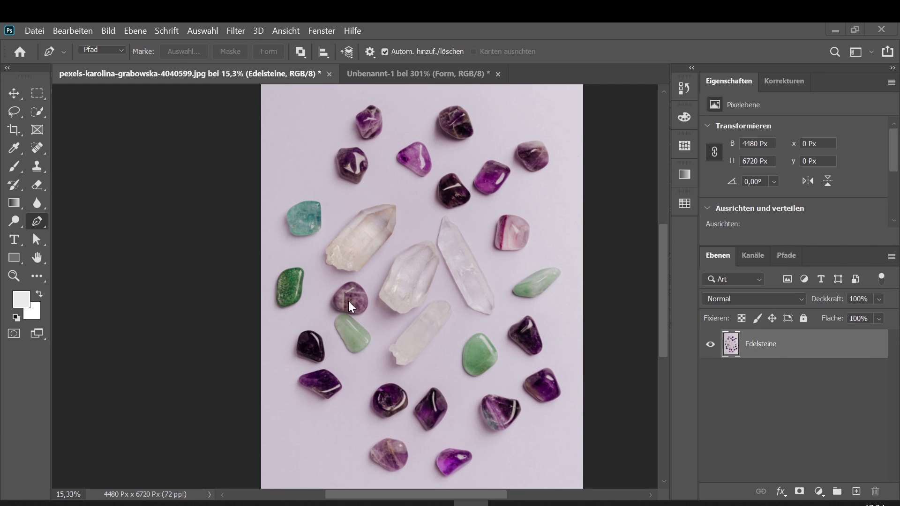
scroll(375, 302, "up", 1)
scroll(375, 302, "up", 1)
scroll(371, 303, "up", 1)
scroll(372, 303, "up", 1)
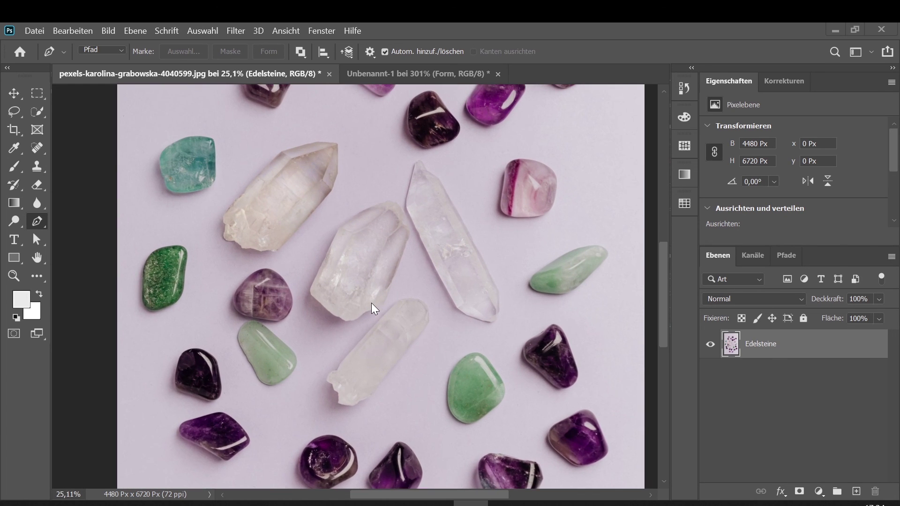
scroll(371, 303, "up", 2)
scroll(372, 303, "up", 2)
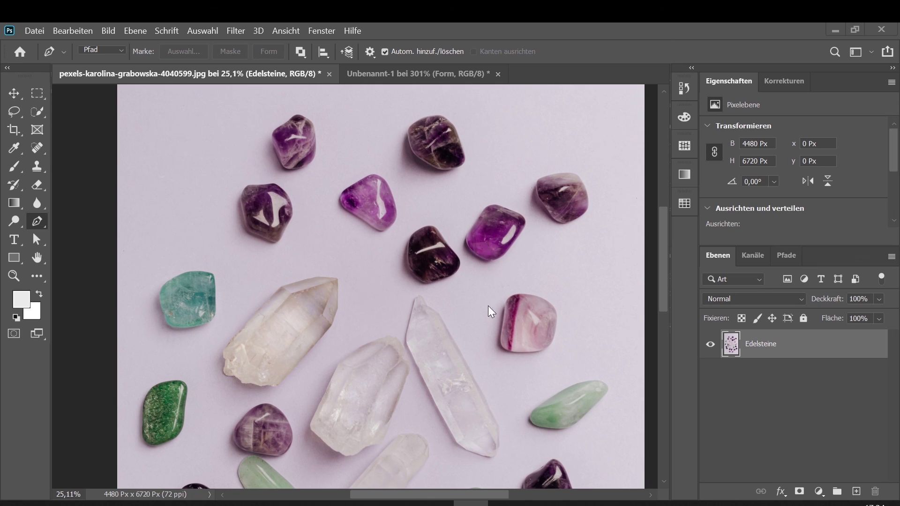
left_click(787, 255)
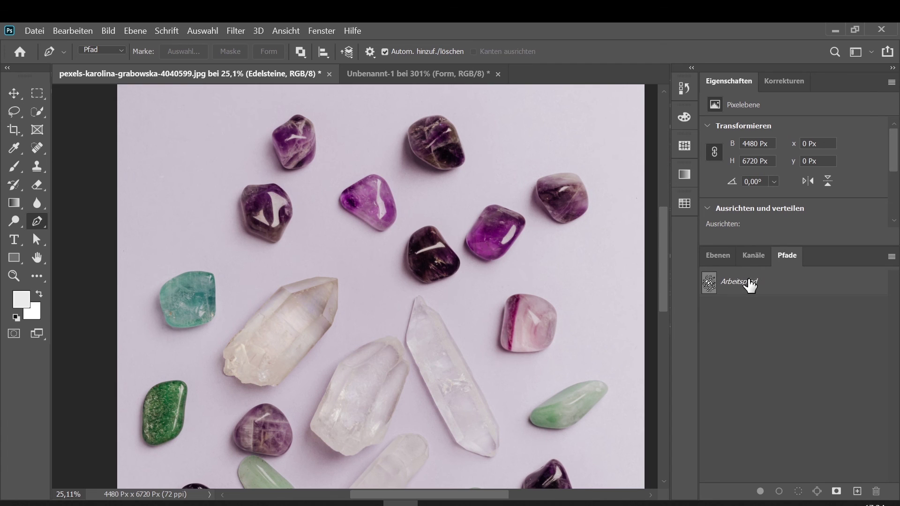
left_click(749, 285)
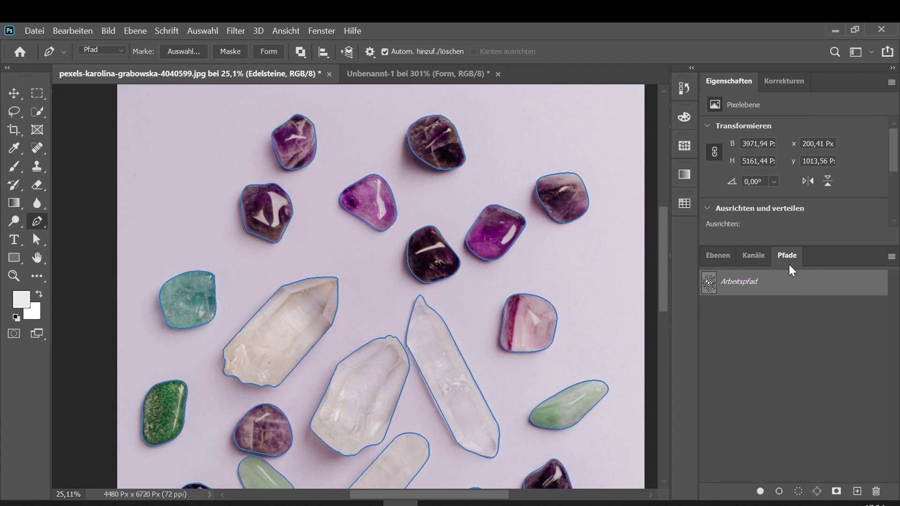
scroll(443, 315, "down", 3)
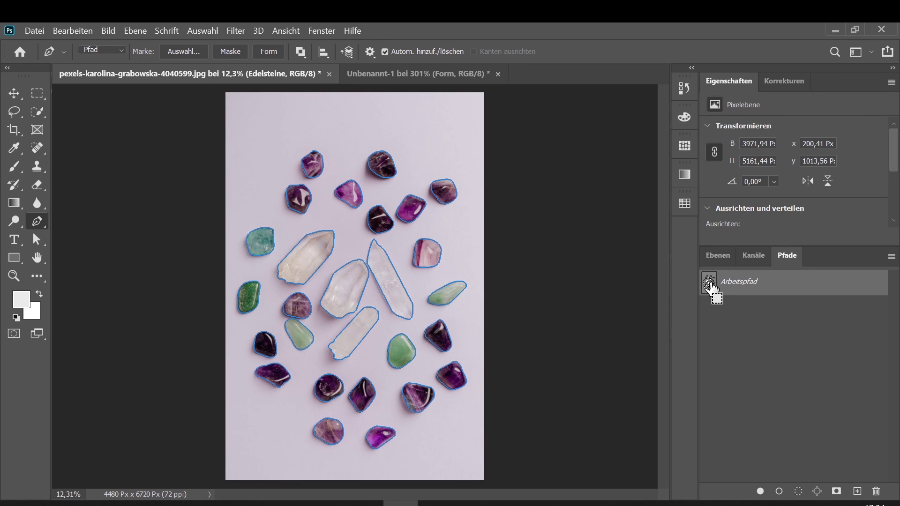
Step: Load the Arbeitspfad stone outlines as a selection and apply it as a layer mask on Edelsteine
left_click(709, 283, "ctrl")
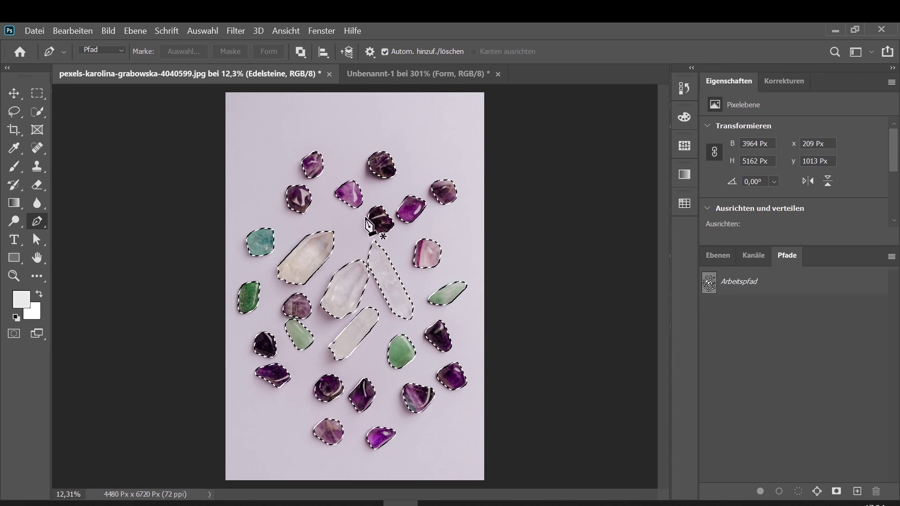
left_click(719, 257)
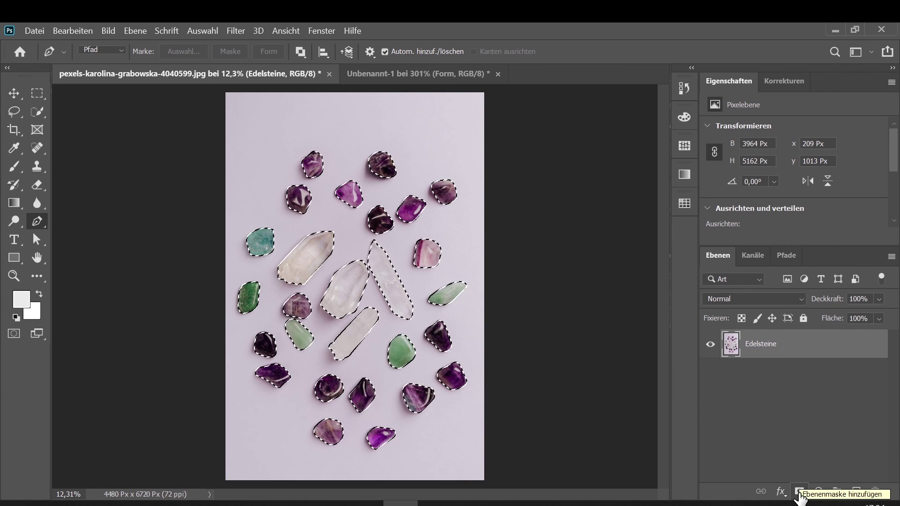
left_click(799, 491)
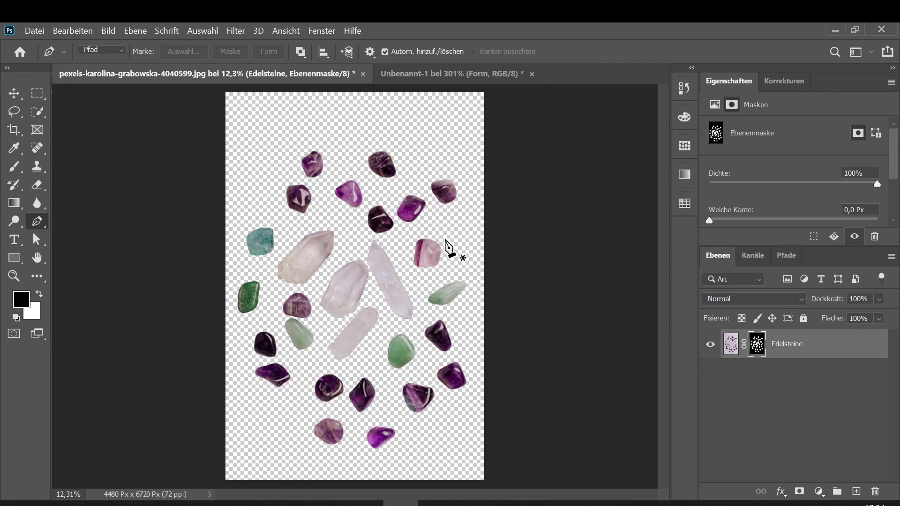
scroll(419, 258, "up", 2)
scroll(412, 271, "up", 1)
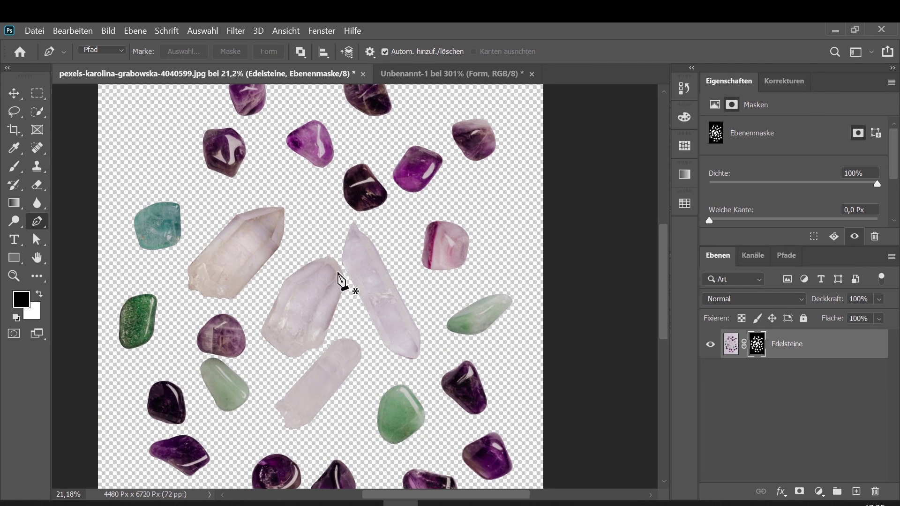
scroll(424, 230, "down", 1)
scroll(424, 230, "down", 1)
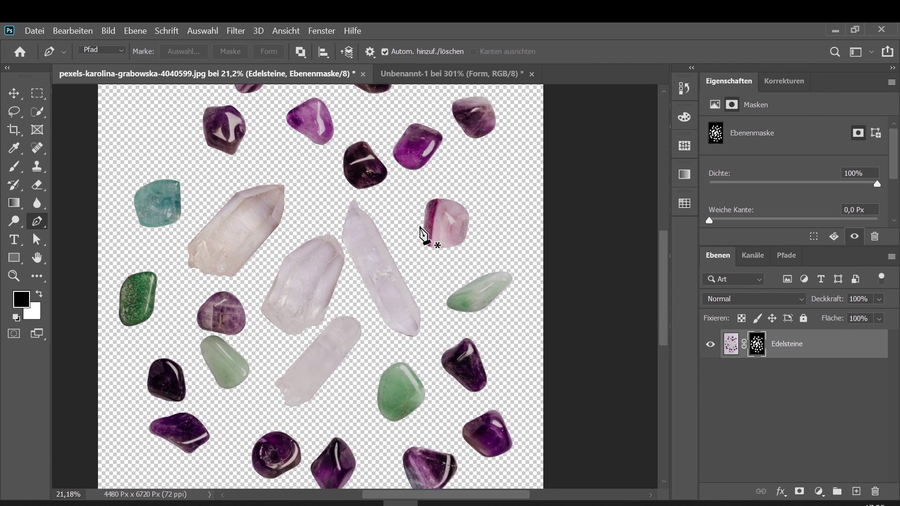
scroll(425, 230, "down", 1)
scroll(424, 232, "down", 1)
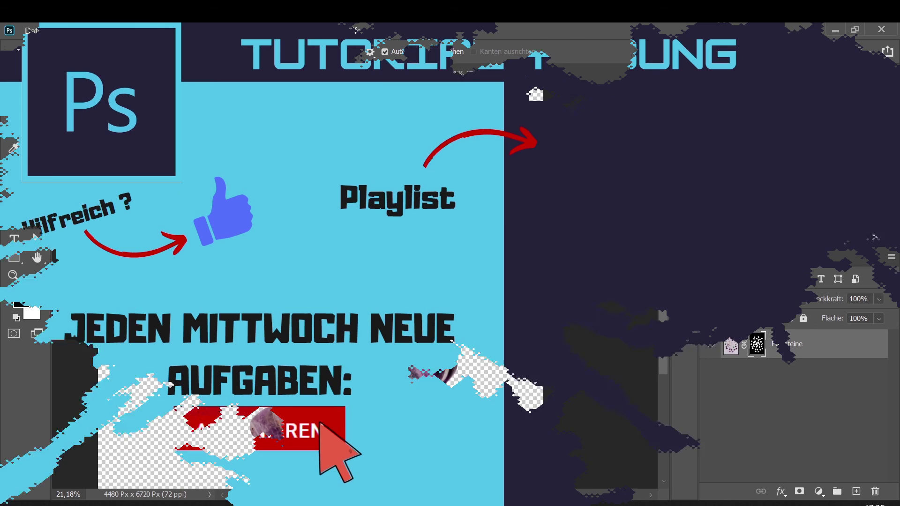